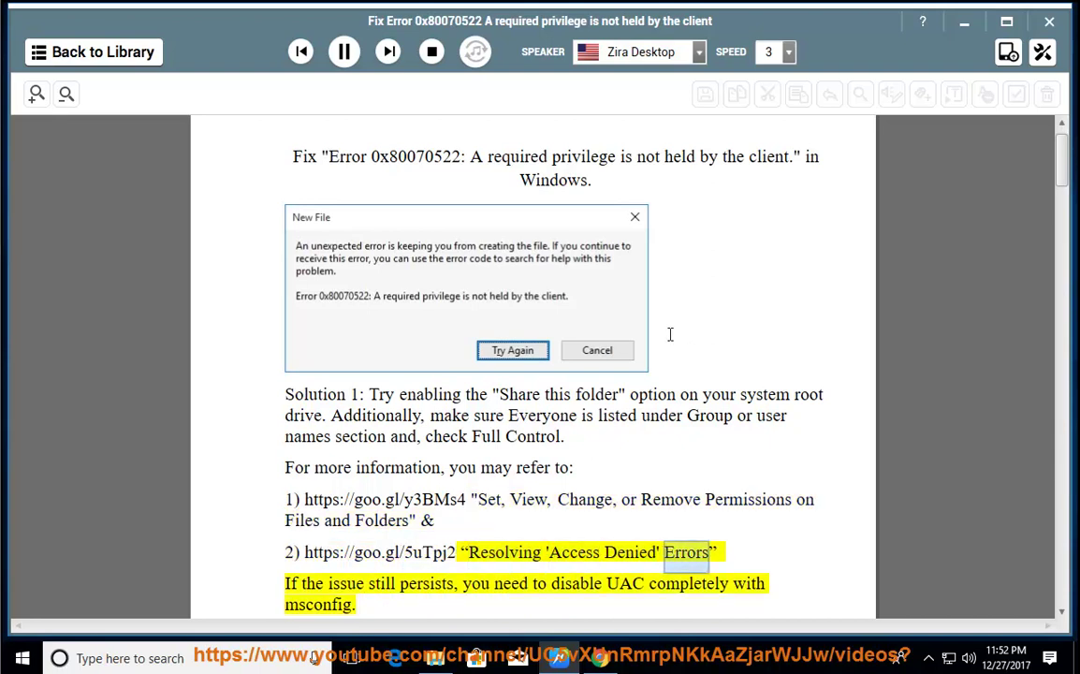
Step: Pause the read-aloud, highlight the "Share this folder" instruction in Solution 1, and minimize the document
left_click(343, 51)
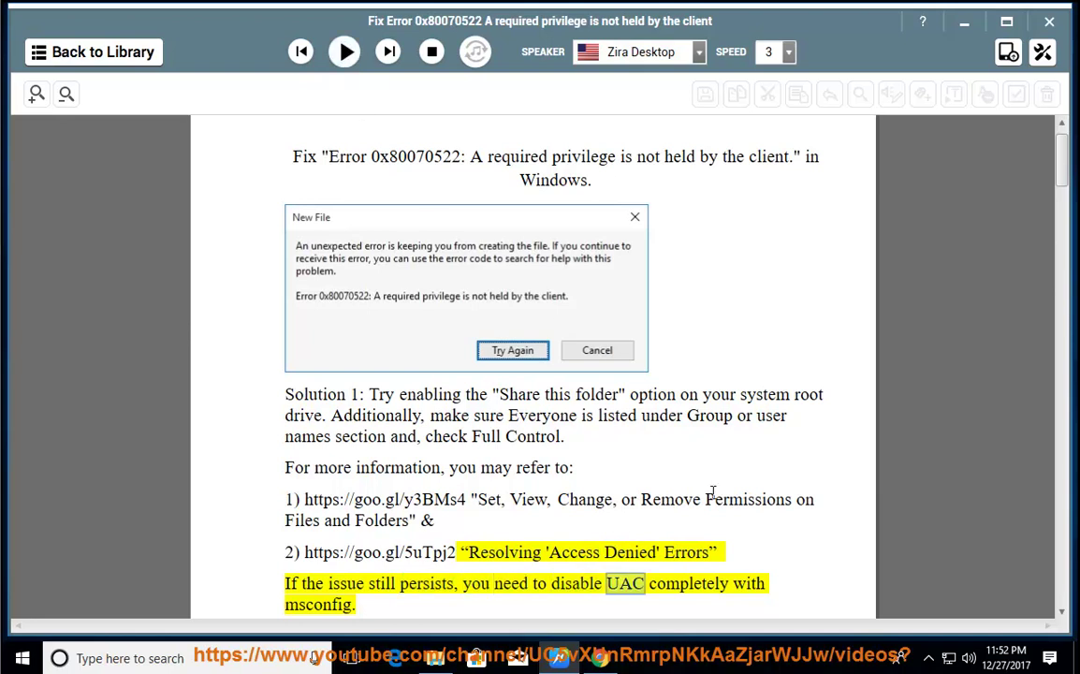
left_click_drag(615, 394, 473, 356)
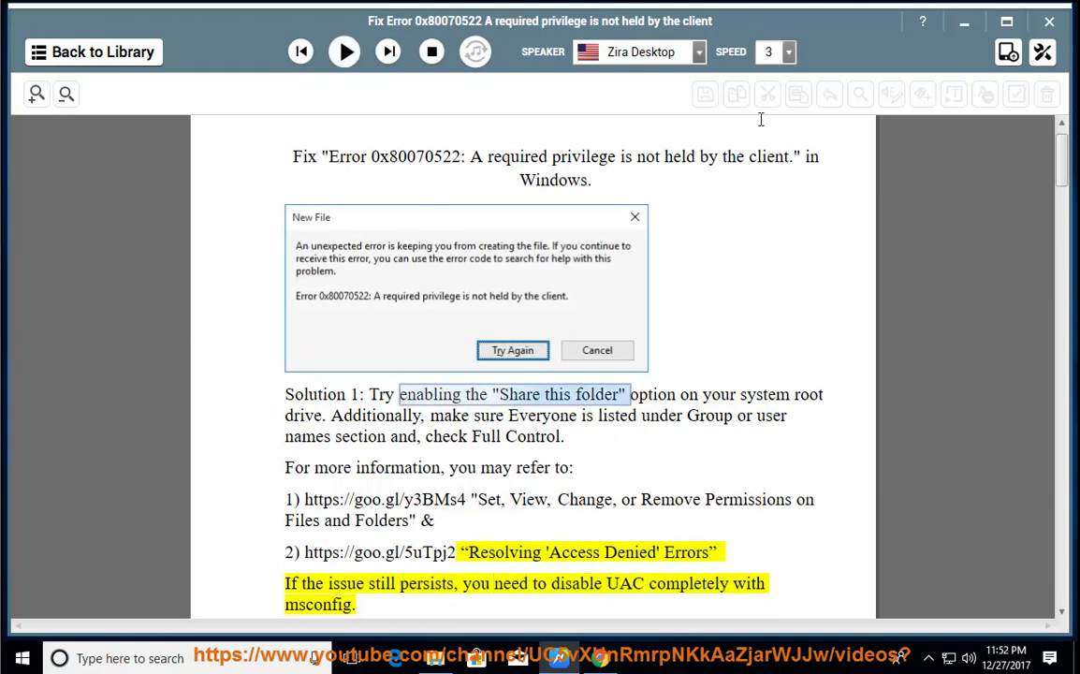
left_click(968, 26)
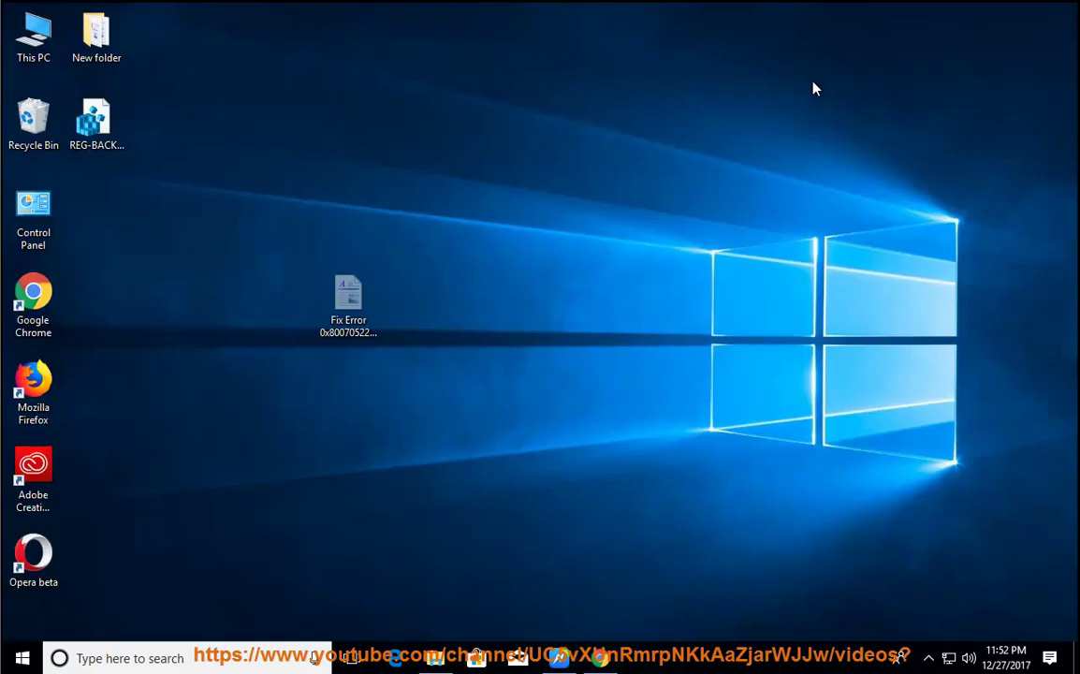
Step: Try enabling Share this folder in the advanced sharing settings of Local Disk (C:), discarding the change and closing the drive's properties
double_click(37, 37)
left_click(243, 426)
right_click(241, 423)
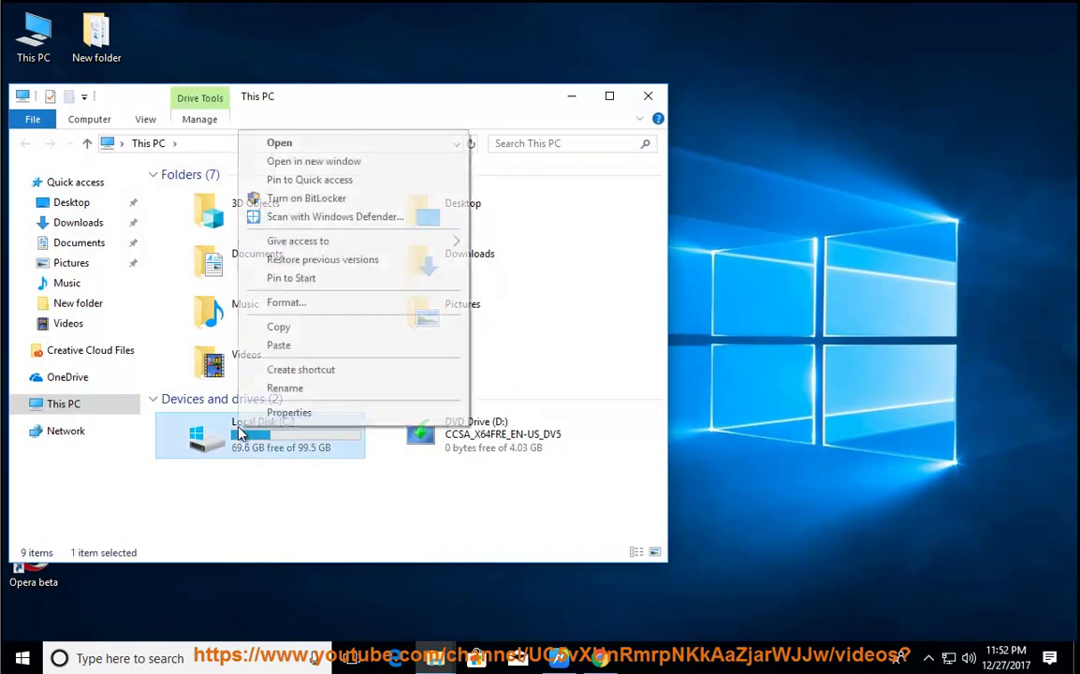
left_click(333, 415)
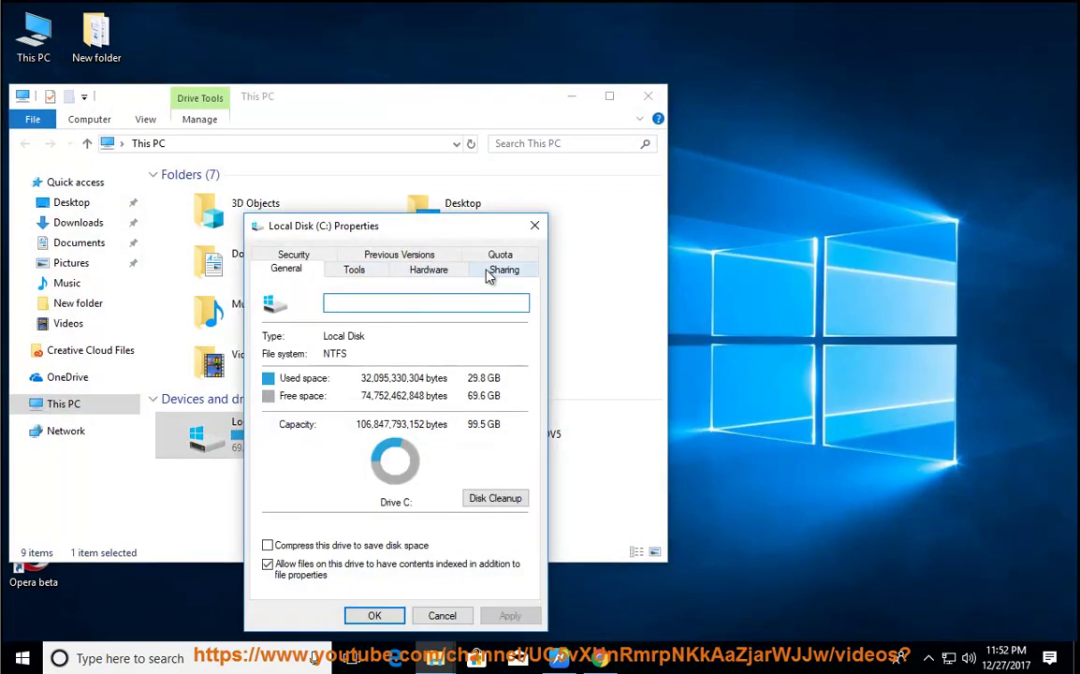
left_click(506, 271)
left_click(302, 469)
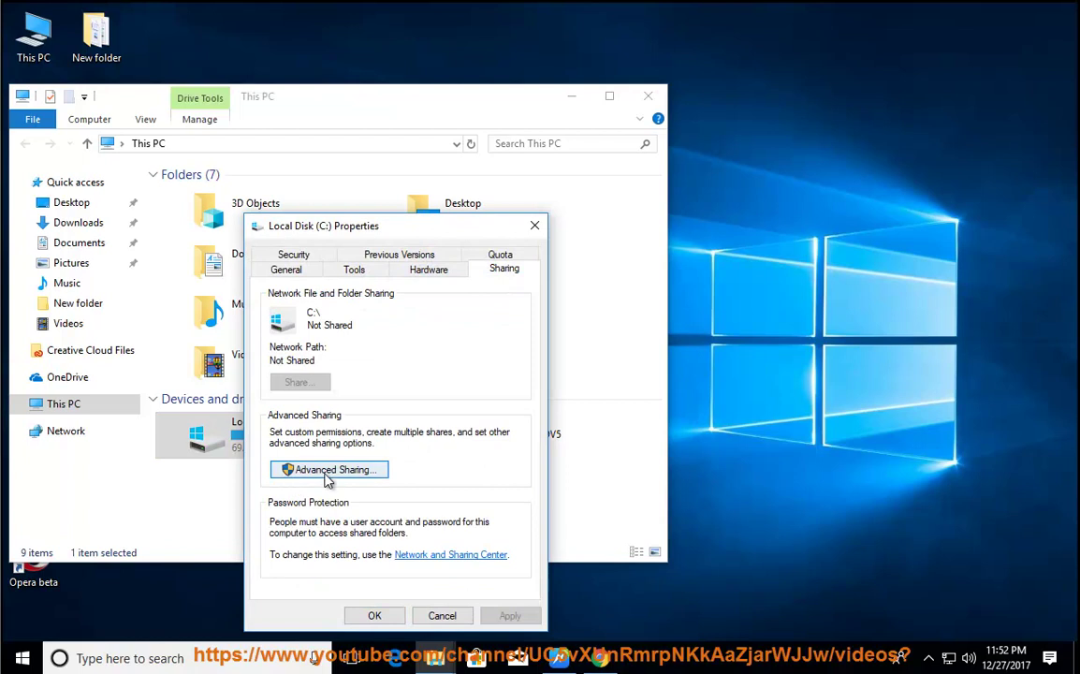
left_click_drag(400, 253, 707, 227)
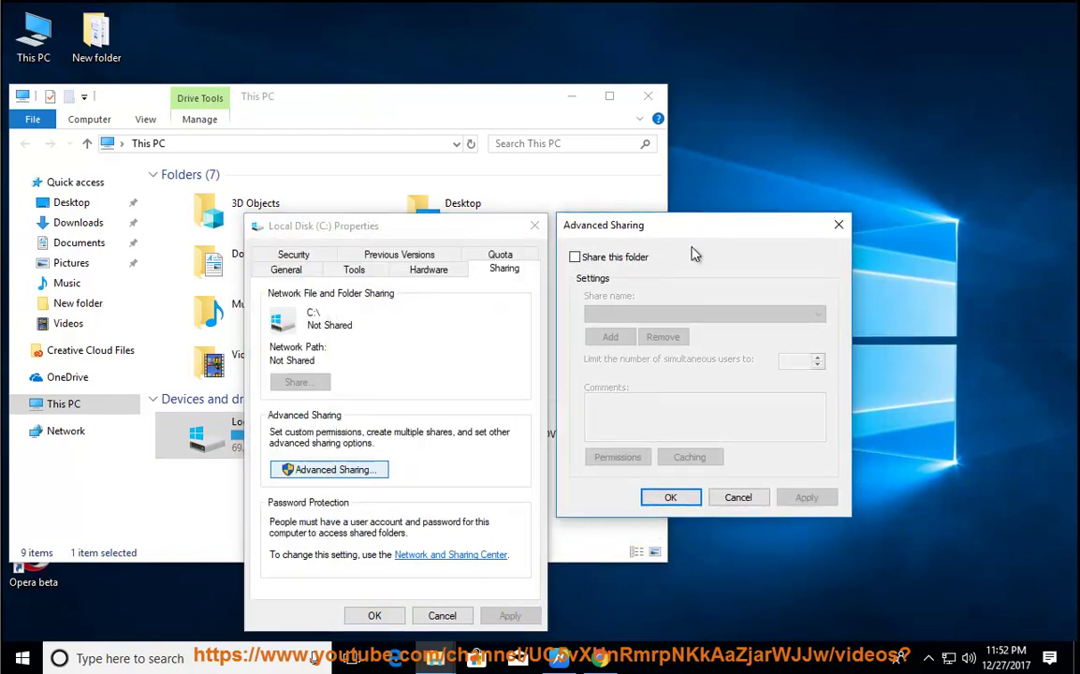
left_click(613, 258)
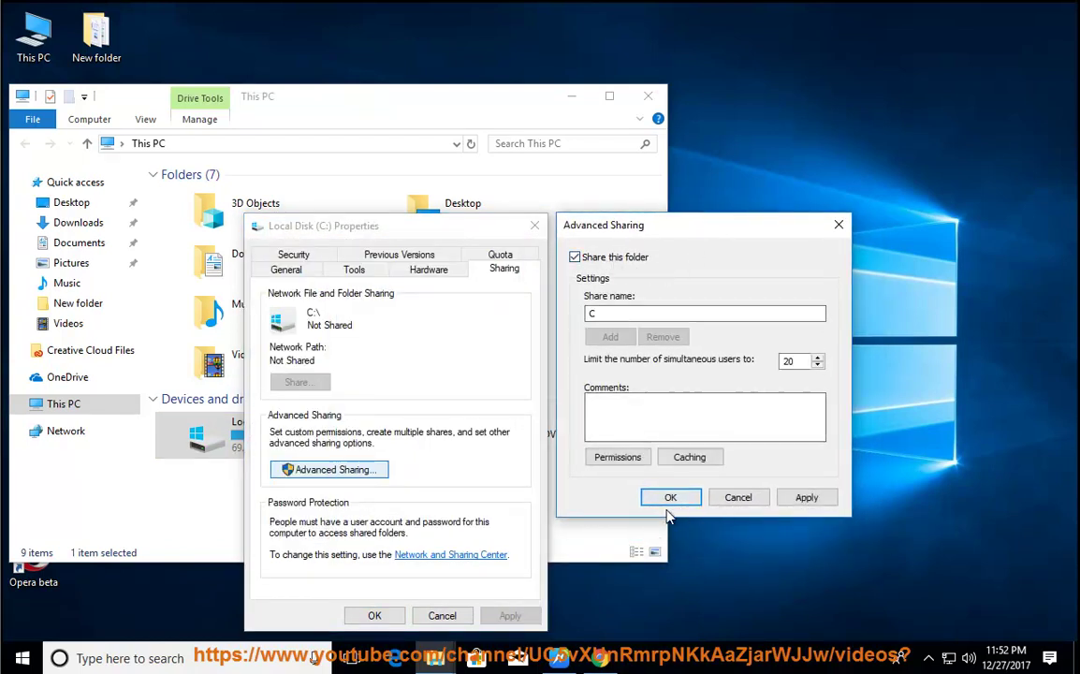
left_click(738, 498)
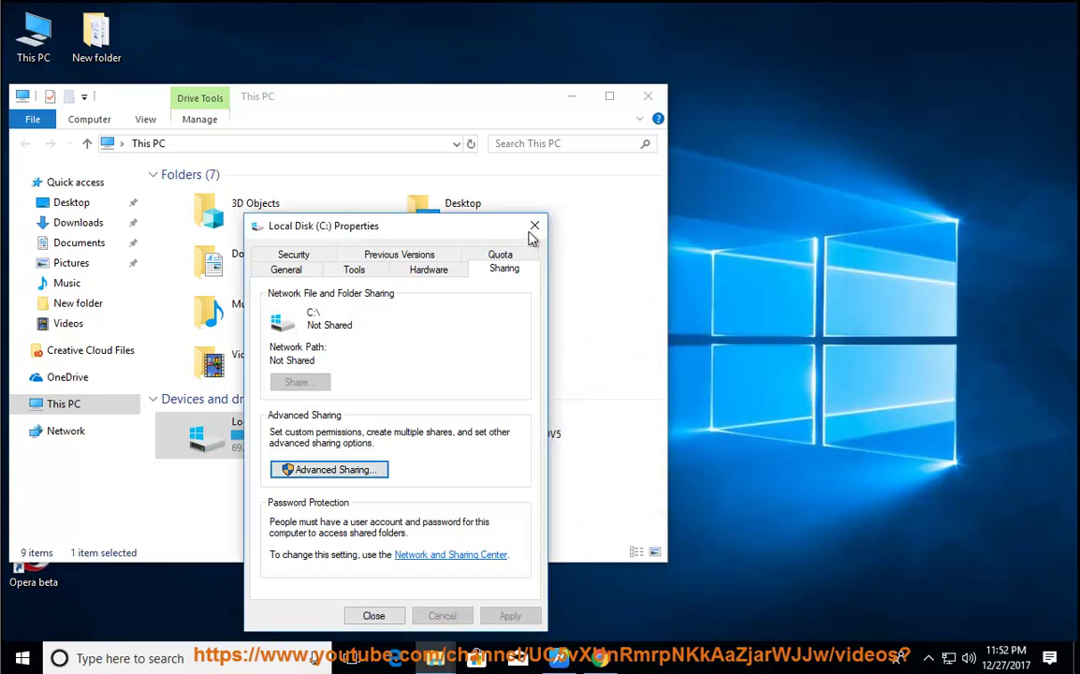
left_click(535, 226)
Step: Return to the document, highlight the instruction about Everyone being listed and Full Control being checked, and minimize it
mouse_move(559, 658)
left_click(497, 567)
left_click(523, 499)
left_click_drag(332, 415, 566, 438)
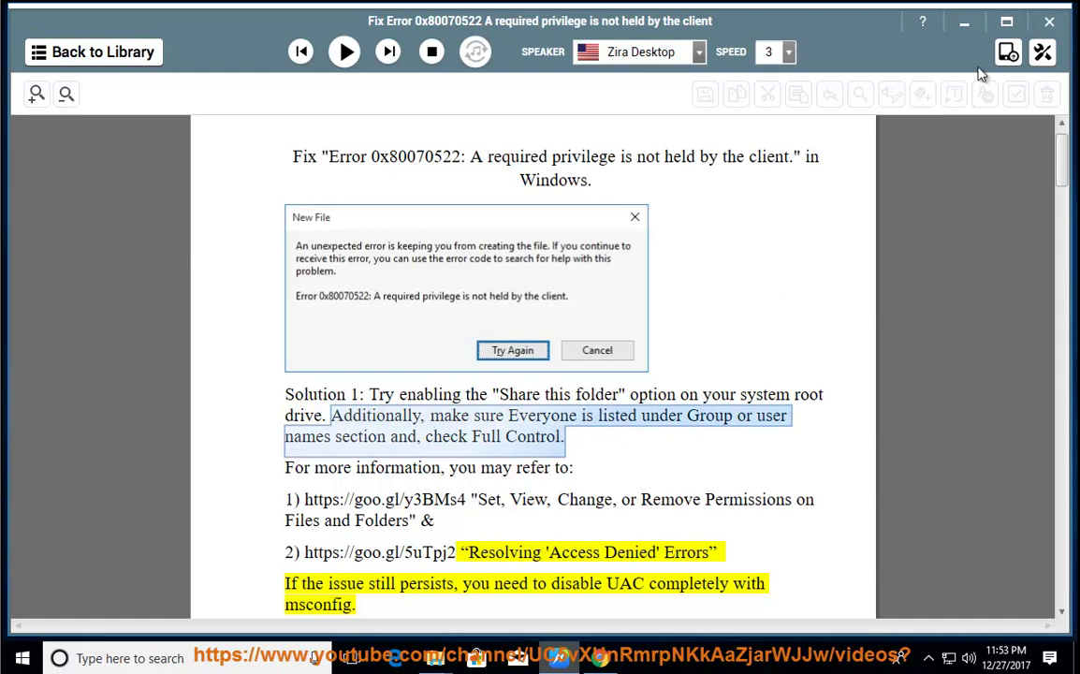
left_click(965, 33)
Step: Look at the advanced sharing settings in the properties of Local Disk (C:) and cancel out of them
right_click(209, 400)
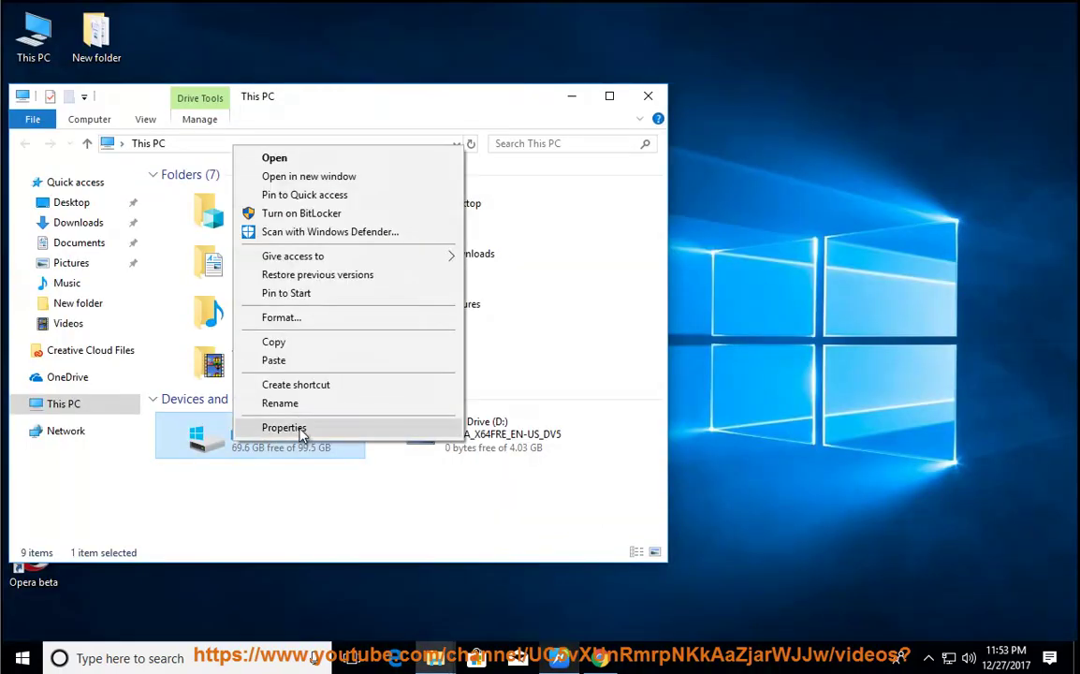
left_click(248, 391)
left_click(499, 270)
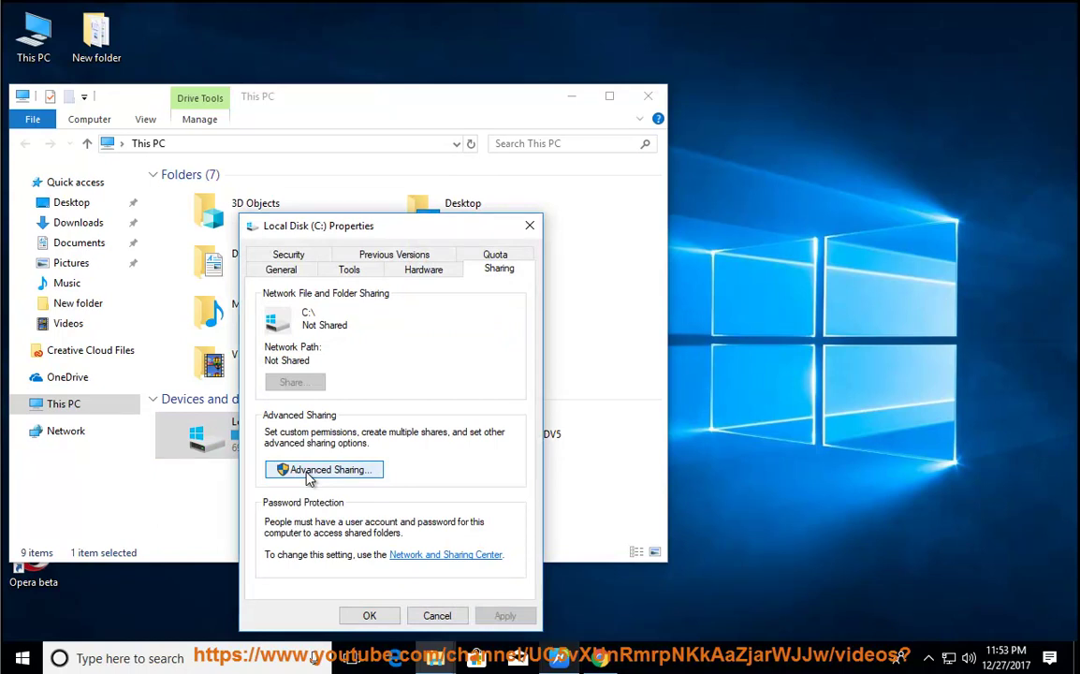
left_click(310, 473)
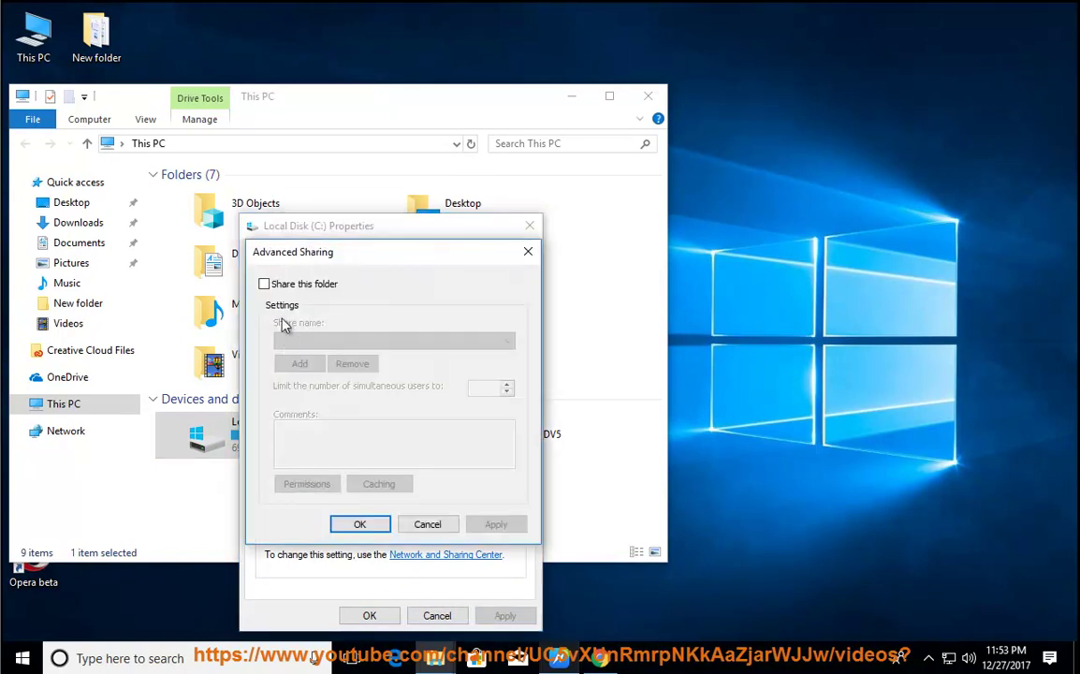
left_click(428, 524)
Step: Open the security permissions of Local Disk (C:) for editing and review those of SYSTEM, Administrators and Users
left_click(290, 270)
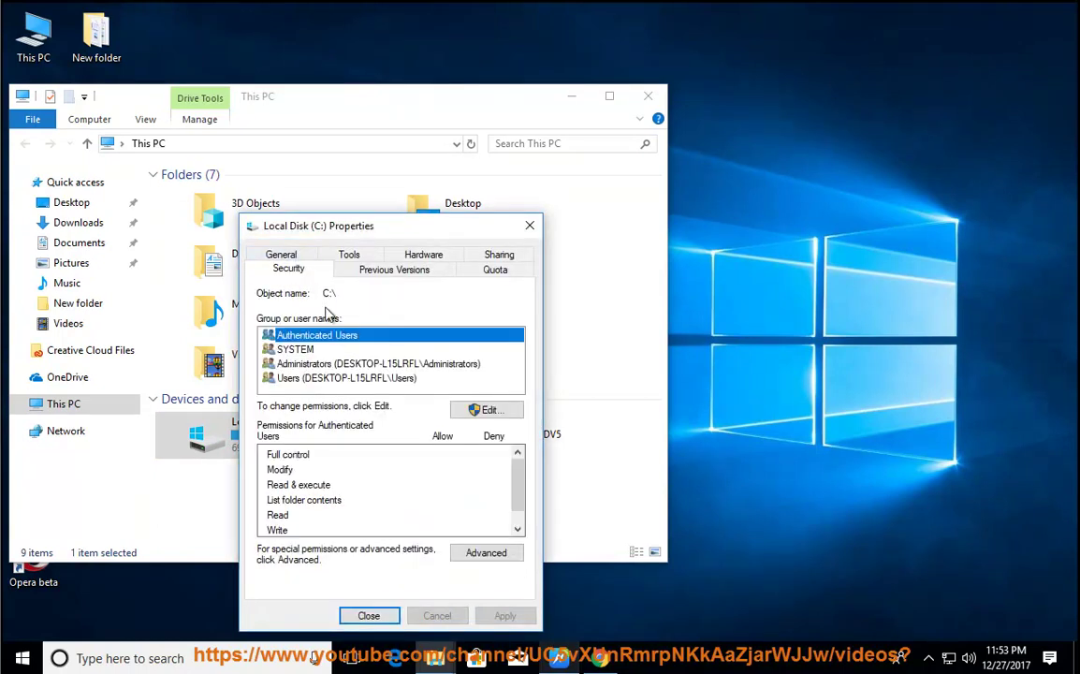
left_click(487, 410)
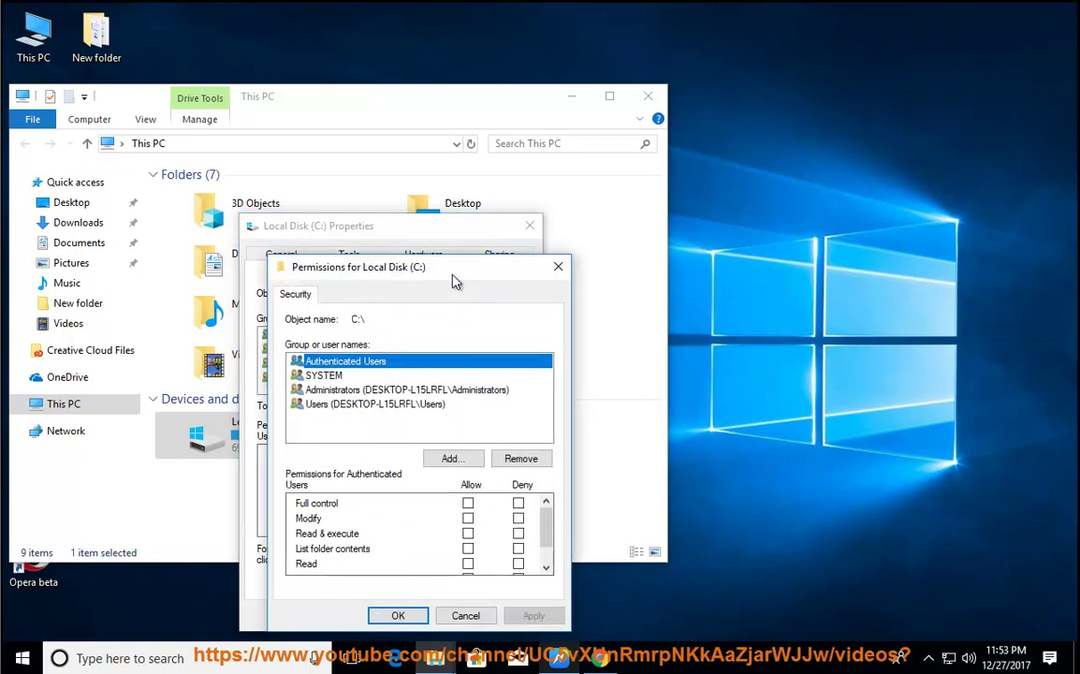
left_click_drag(424, 216, 709, 246)
left_click(590, 343)
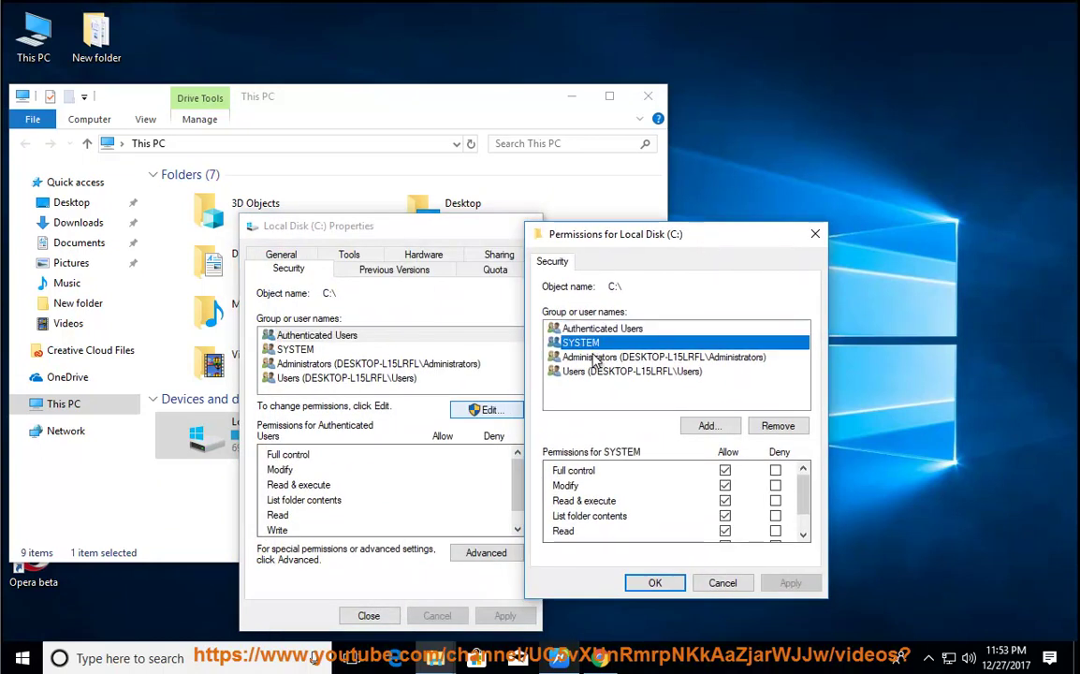
left_click(589, 359)
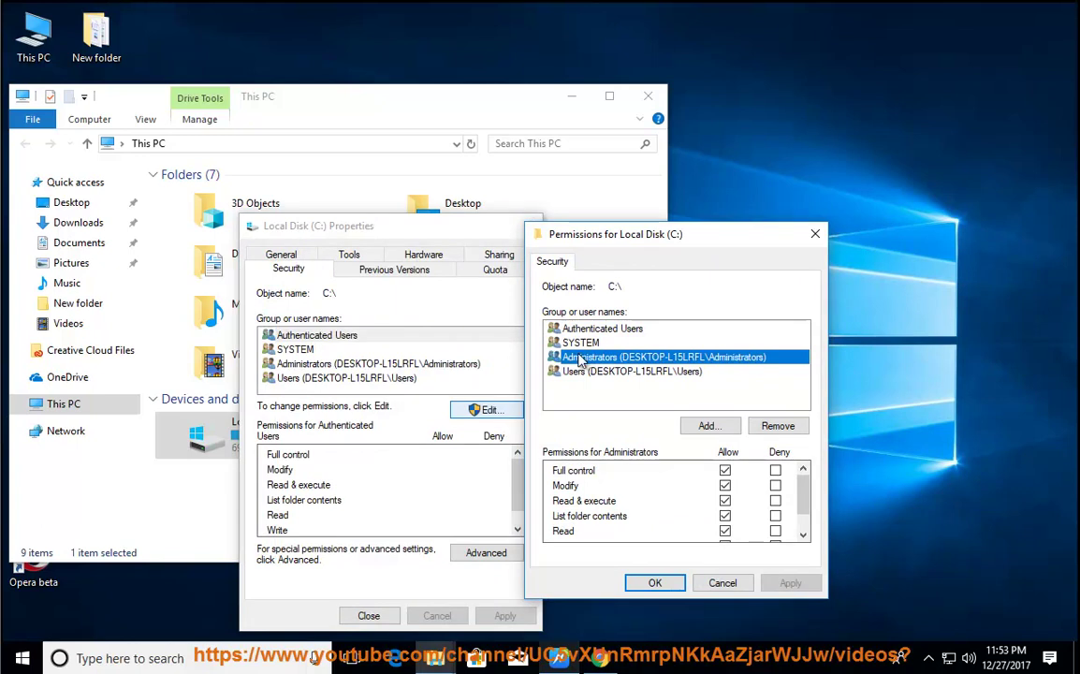
left_click(599, 372)
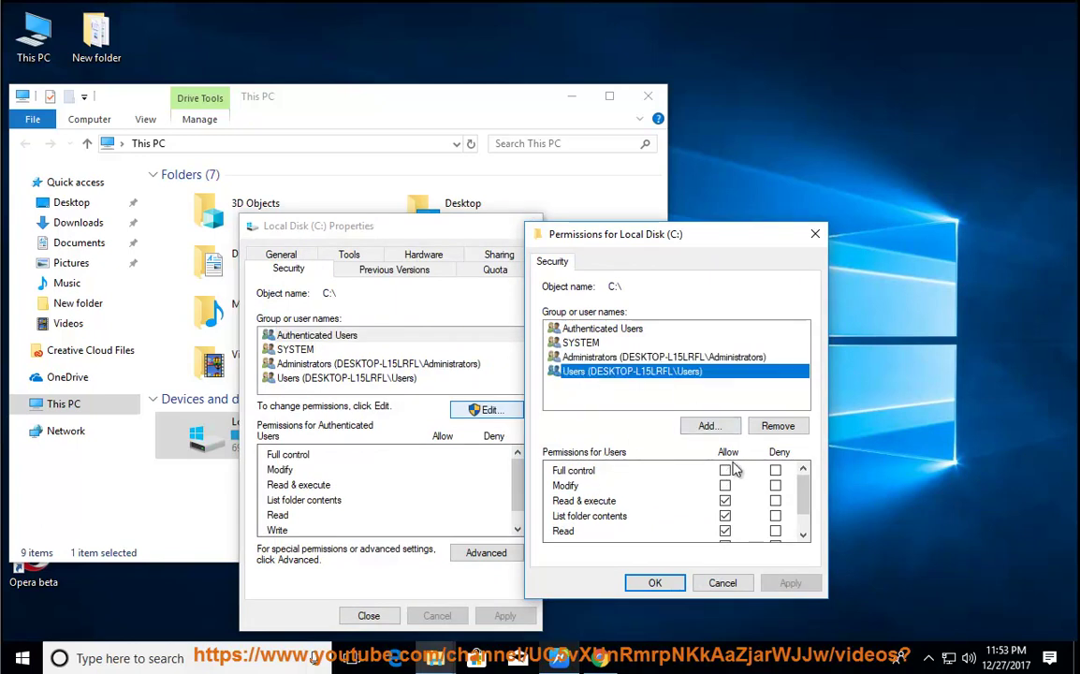
left_click(594, 344)
Step: Try allowing Full control for Authenticated Users on Local Disk (C:), discarding the change and closing the drive's properties
left_click(566, 330)
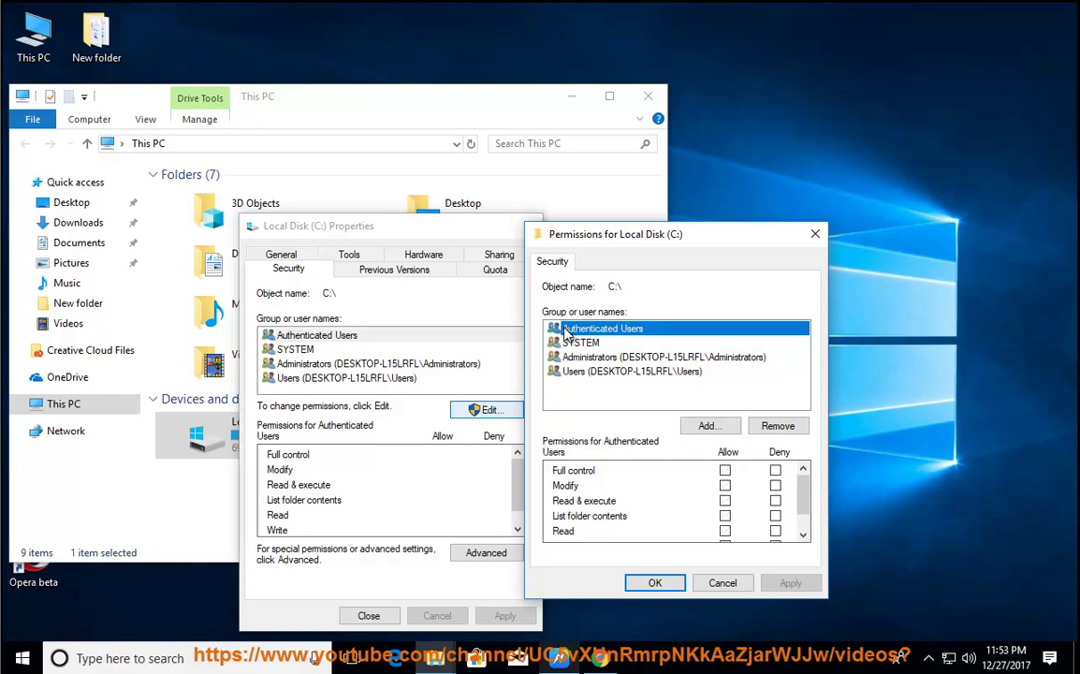
left_click(726, 472)
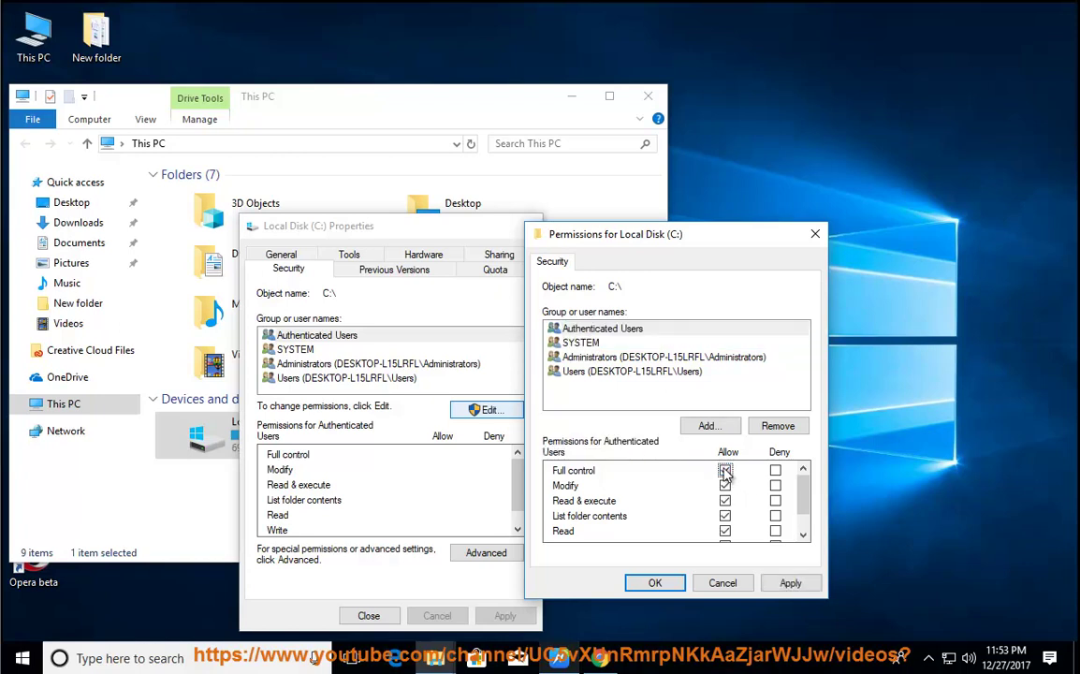
left_click(721, 584)
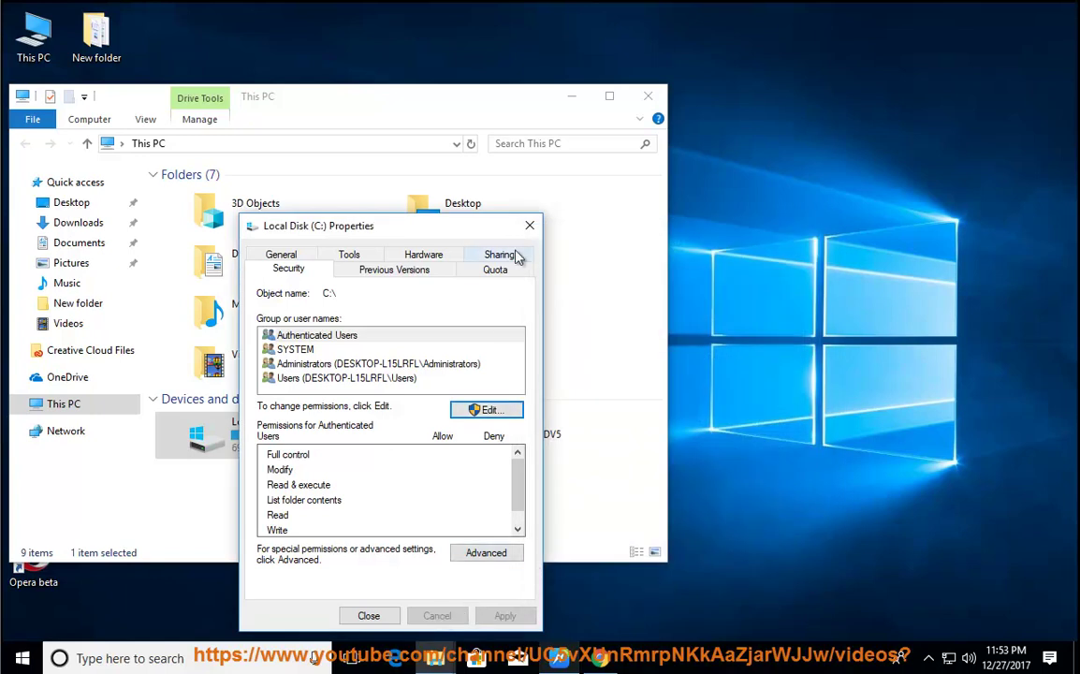
left_click(530, 226)
Step: Switch back to the document, resume the read-aloud, and highlight the instruction on disabling UAC with msconfig
left_click(559, 659)
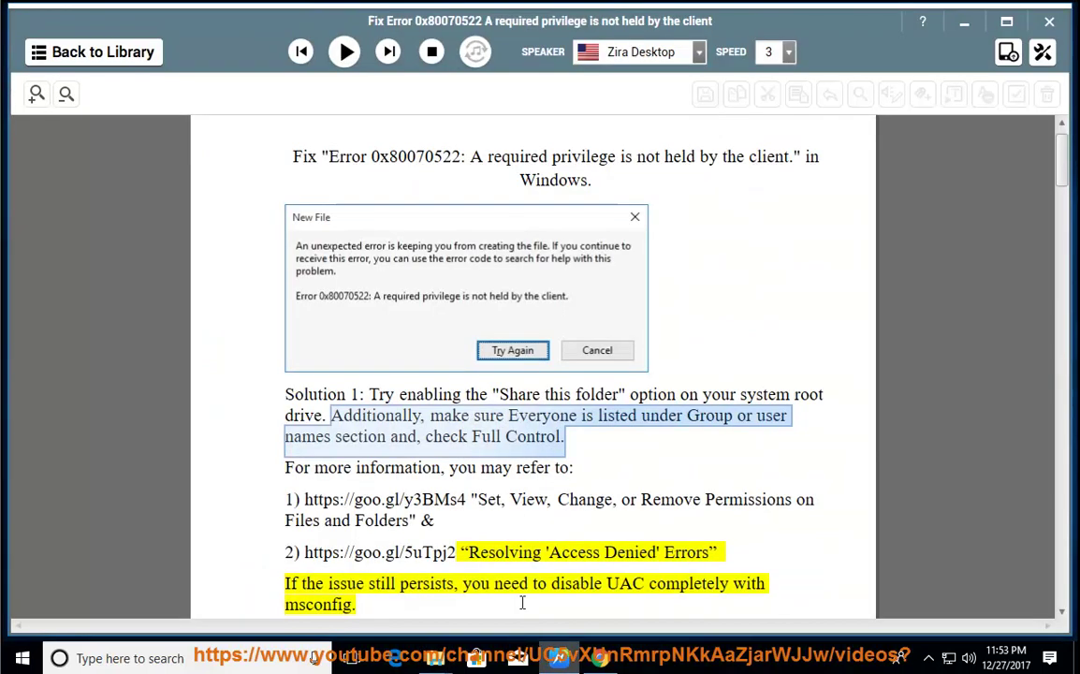
scroll(504, 459, "down", 2)
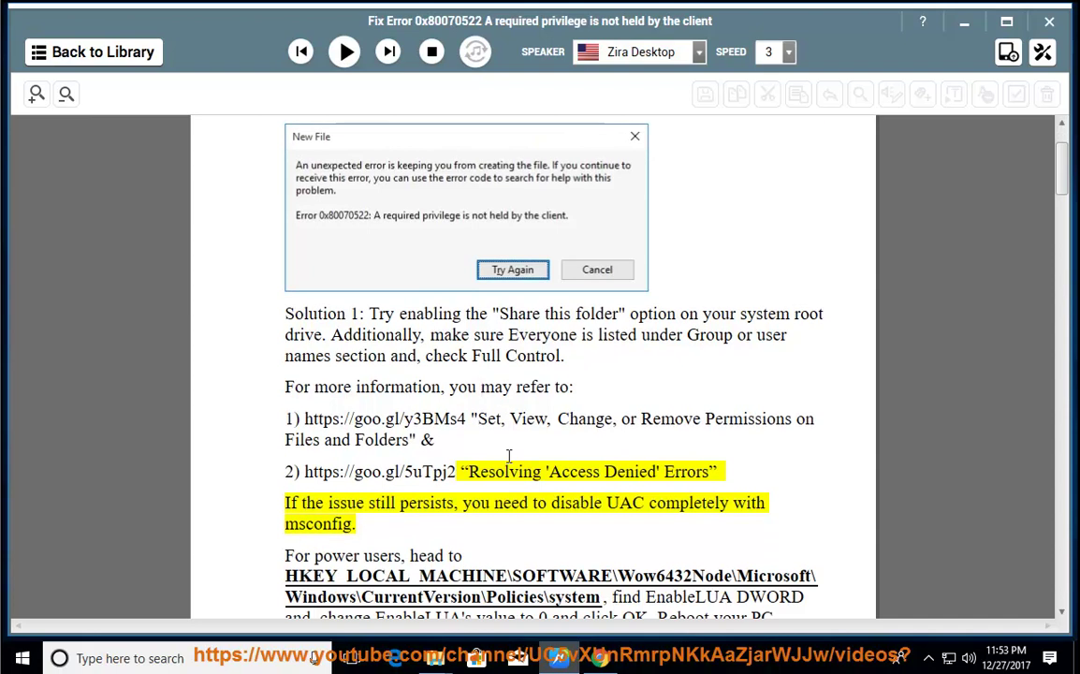
scroll(482, 388, "up", 1)
left_click(345, 51)
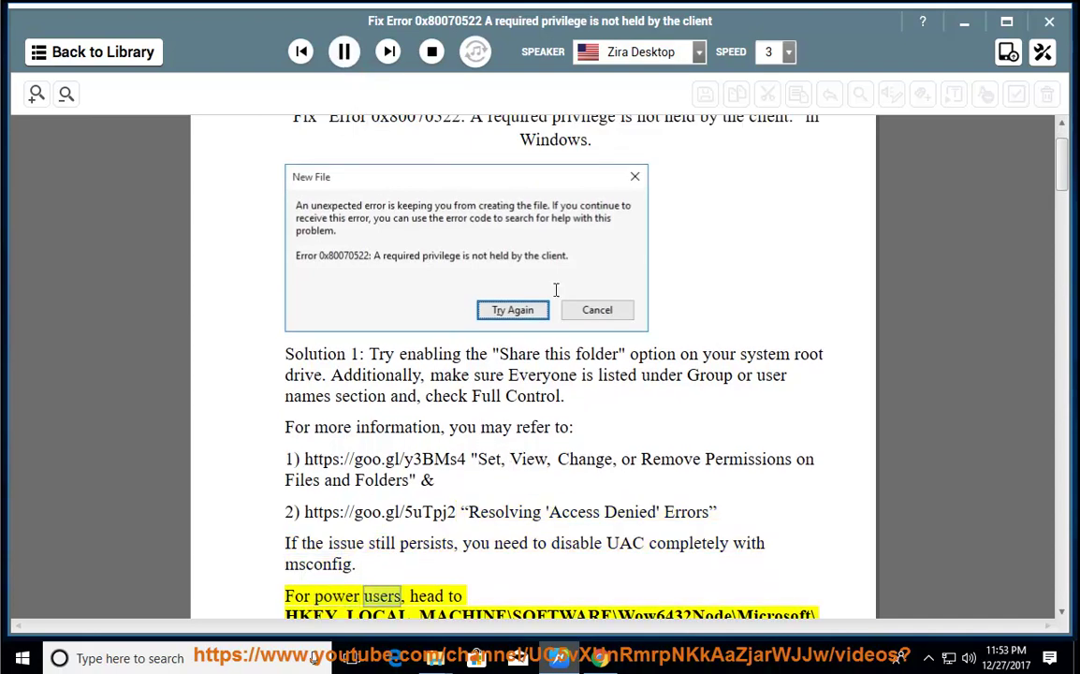
scroll(579, 337, "down", 2)
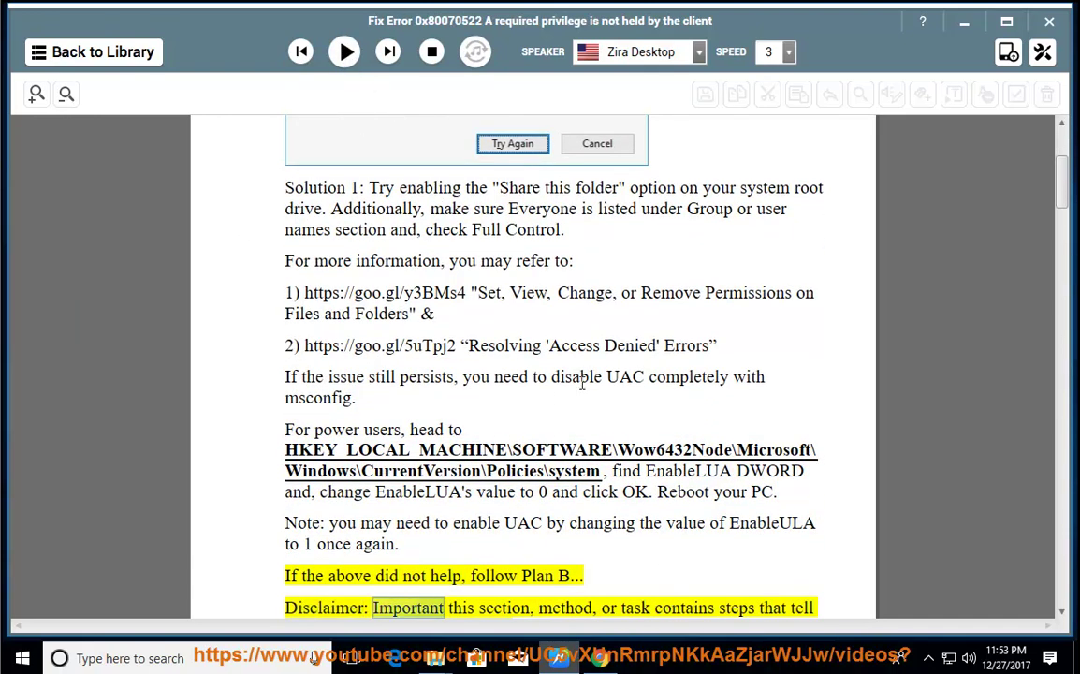
left_click_drag(644, 376, 558, 376)
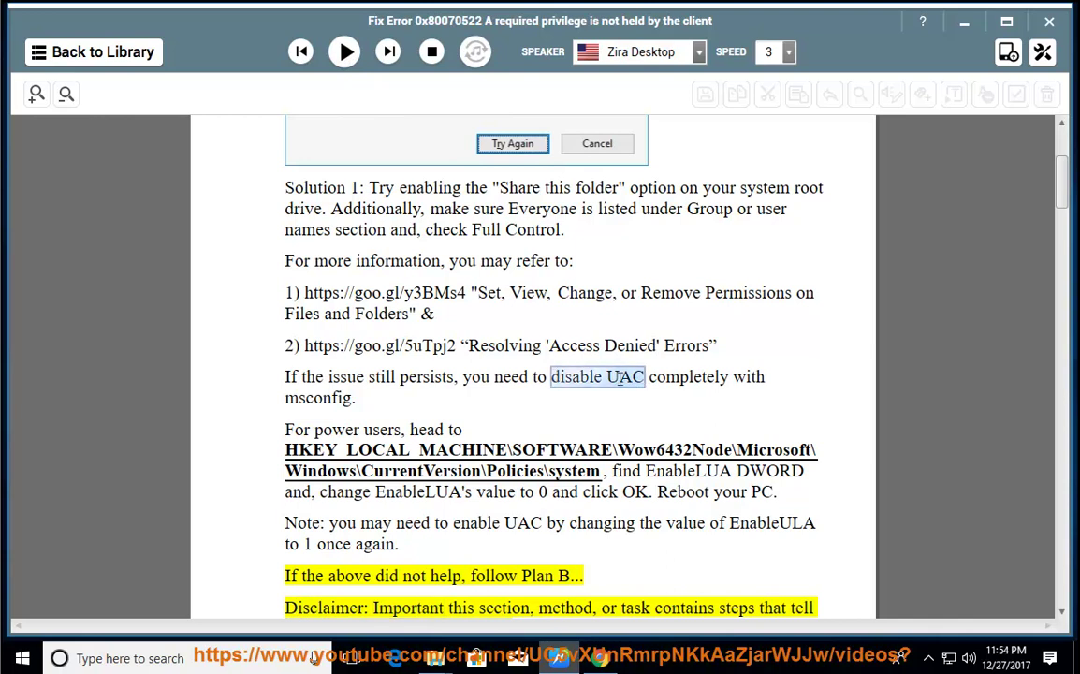
double_click(342, 398)
Step: Run MSCONFIG and launch the Change UAC Settings tool from System Configuration
key("super+r")
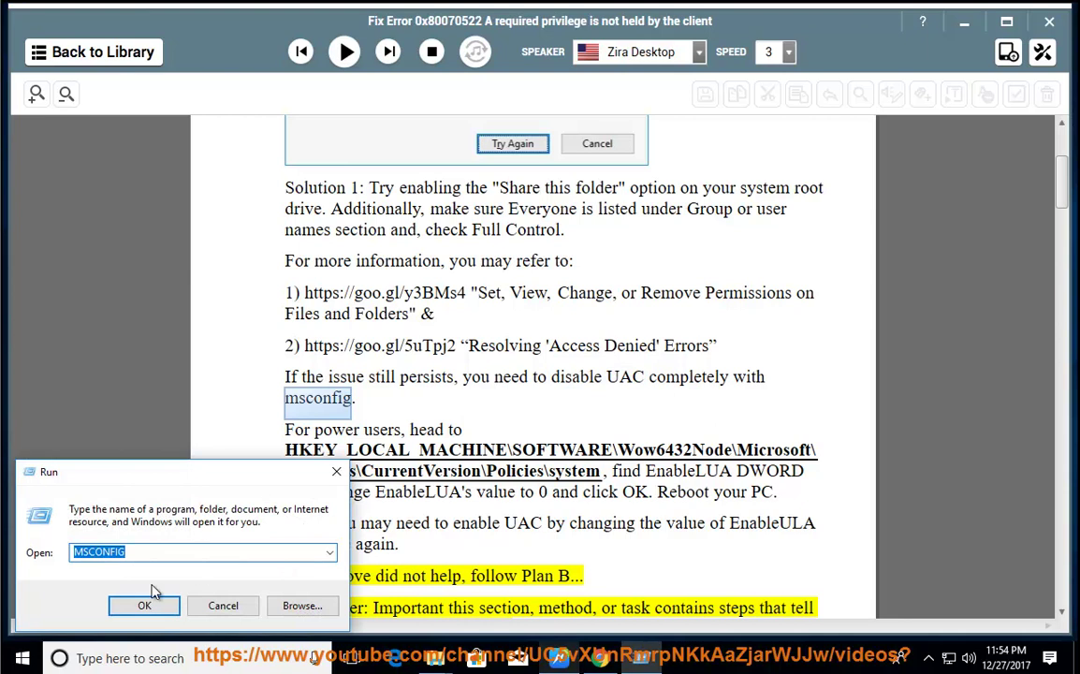
left_click(146, 606)
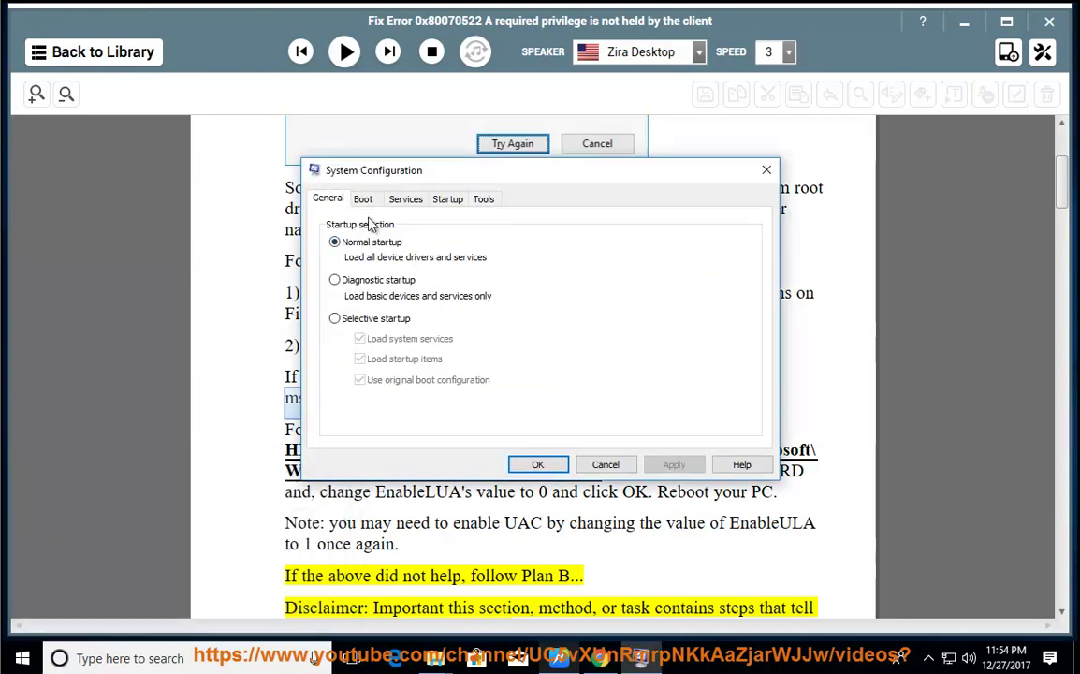
left_click_drag(473, 176, 673, 220)
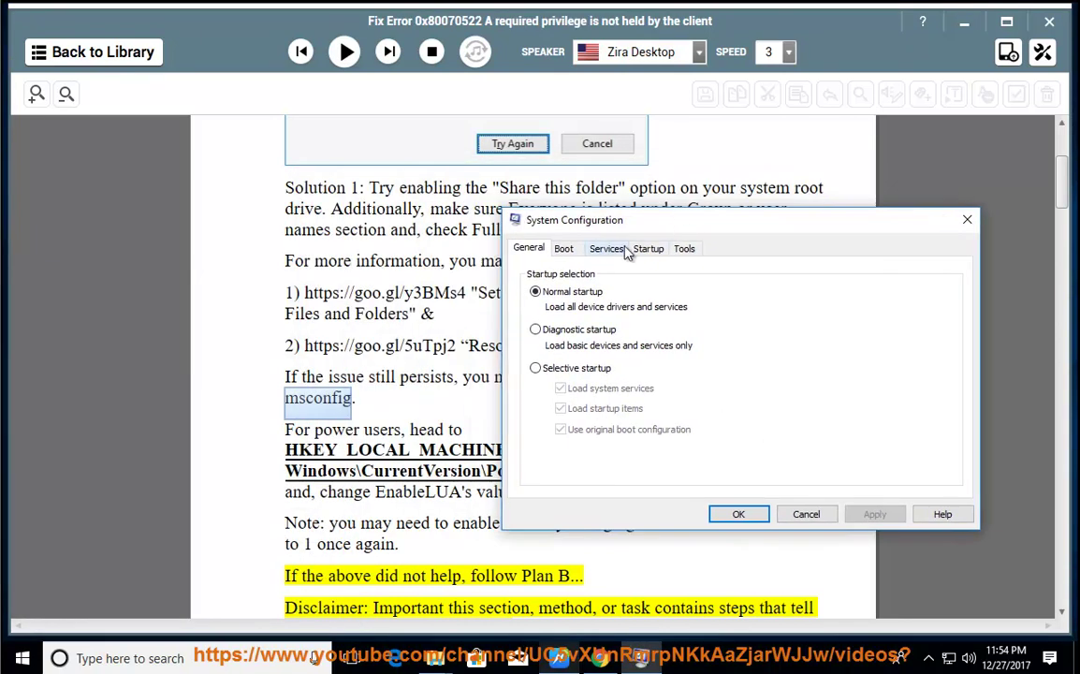
left_click(686, 251)
left_click(576, 308)
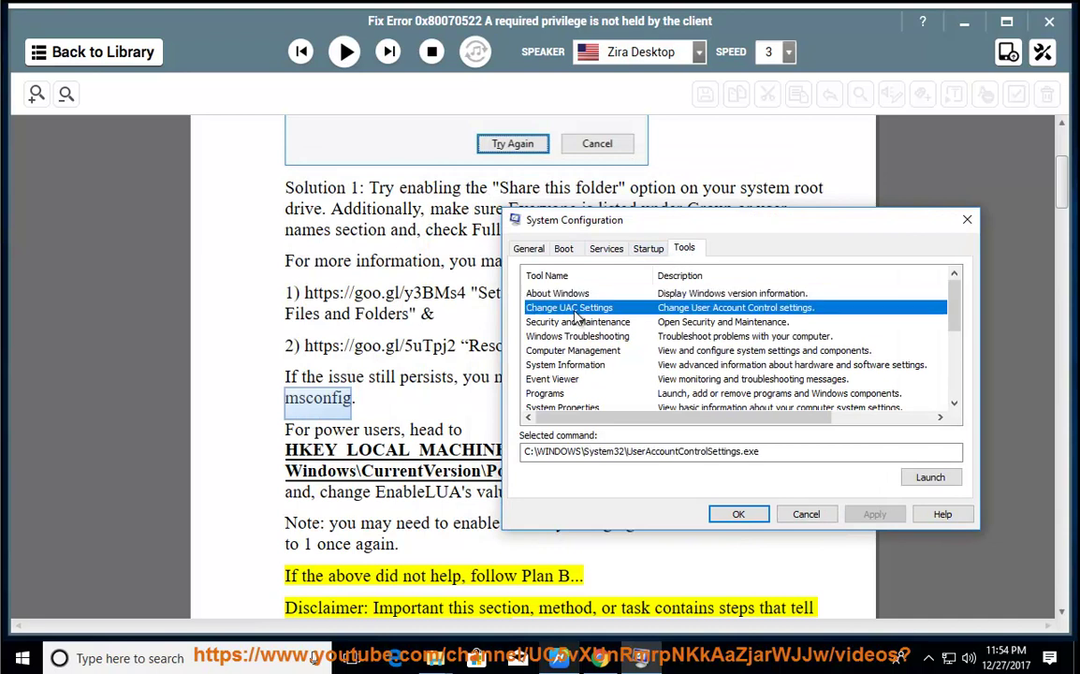
left_click(929, 478)
Step: Try setting User Account Control to Never notify, cancelling both the UAC settings and System Configuration
left_click(339, 404)
left_click(342, 404)
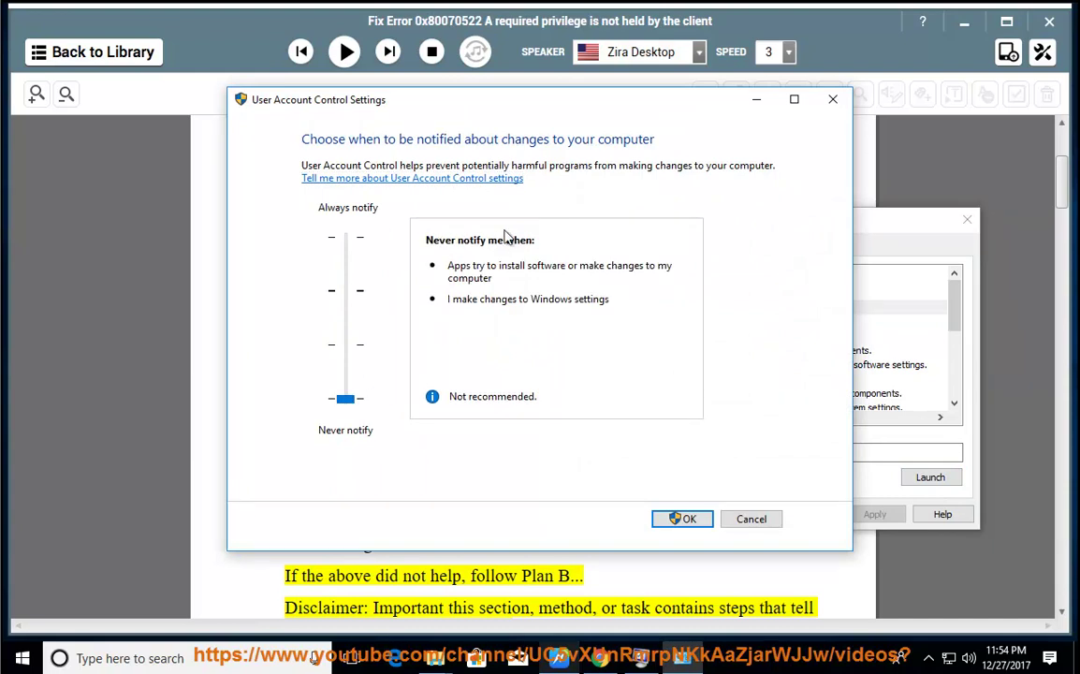
left_click(738, 517)
left_click(811, 514)
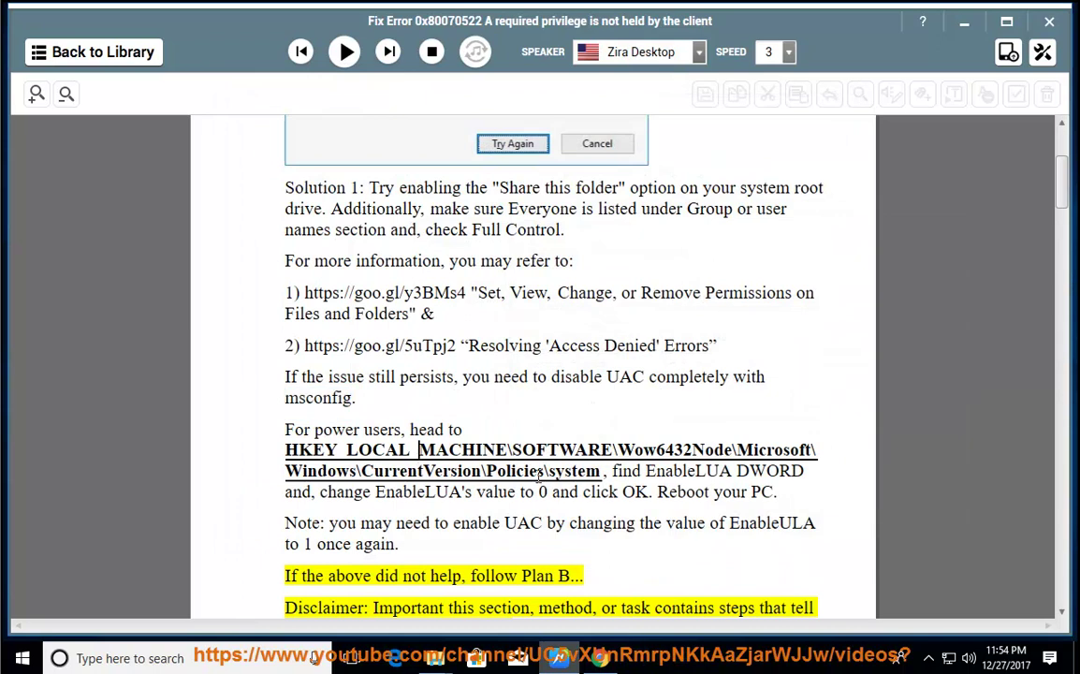
Step: Copy the HKEY_LOCAL_MACHINE registry path ending in Policies\system from the document's power-user instructions
left_click_drag(606, 471, 296, 451)
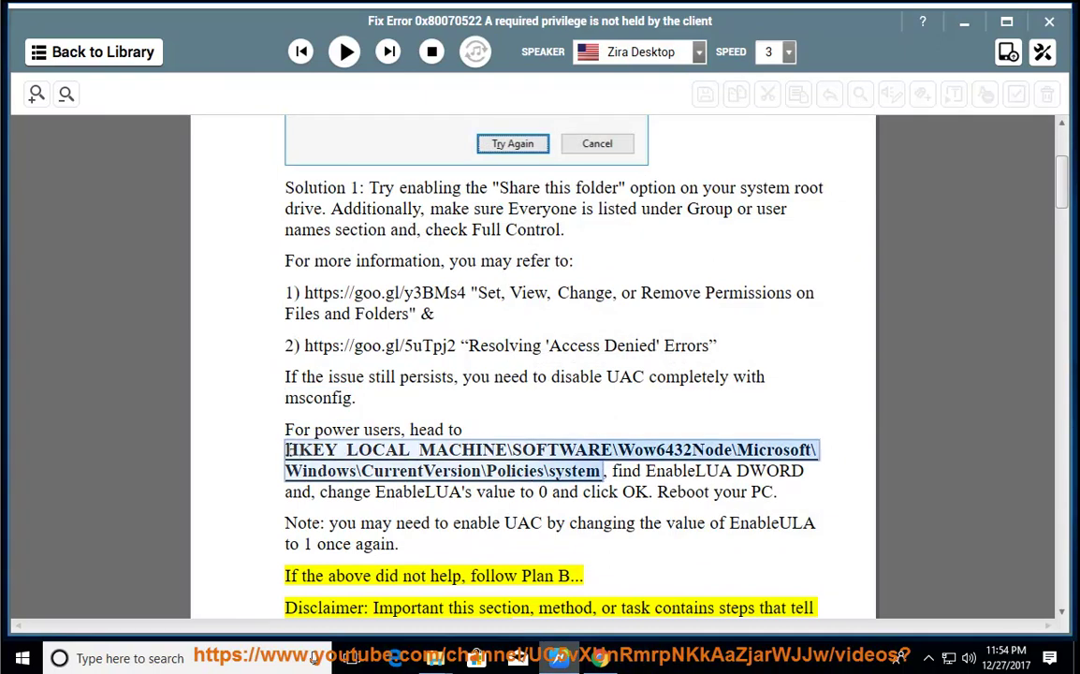
right_click(326, 459)
left_click(353, 489)
Step: Open the Registry Editor by running REGEDIT from the Run history
key("super+r")
left_click(330, 552)
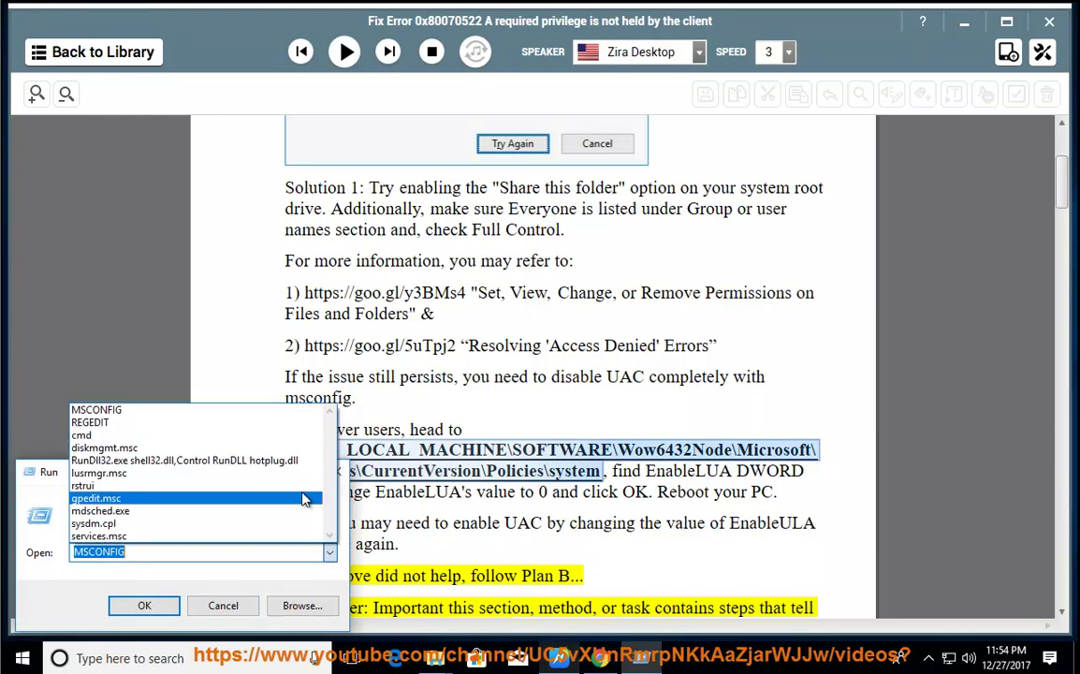
left_click(266, 423)
left_click(144, 606)
Step: Go to the registry key HKEY_LOCAL_MACHINE\SOFTWARE\Wow6432Node\Microsoft\Windows\CurrentVersion\Policies\system using the copied path
left_click(432, 447)
left_click(613, 86)
key("ctrl+v")
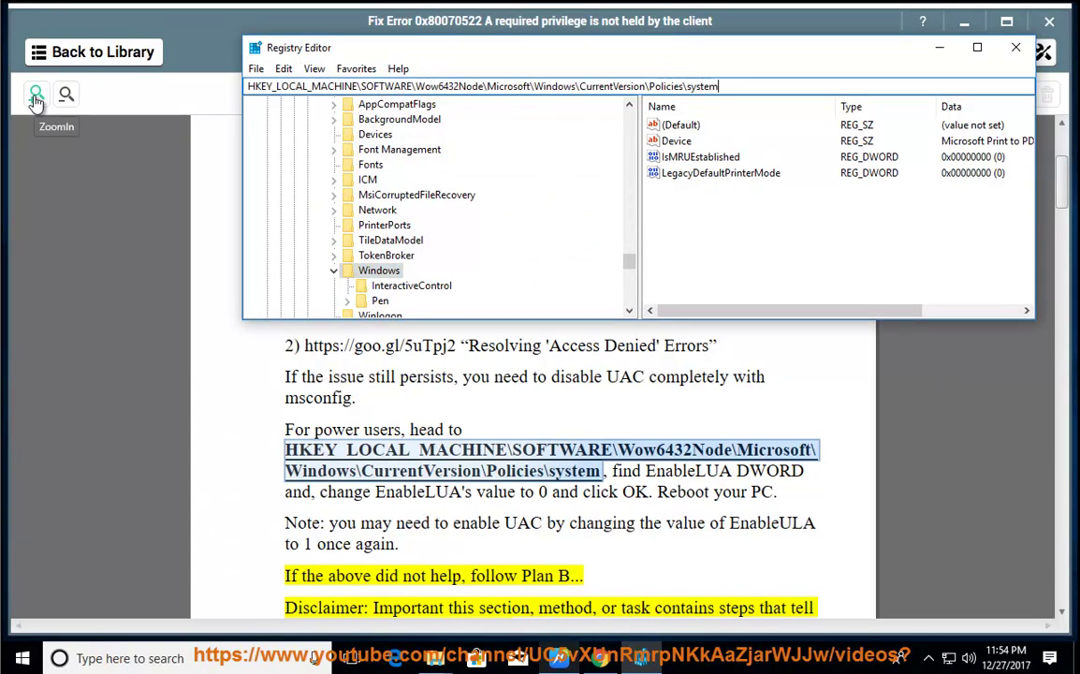
key("Return")
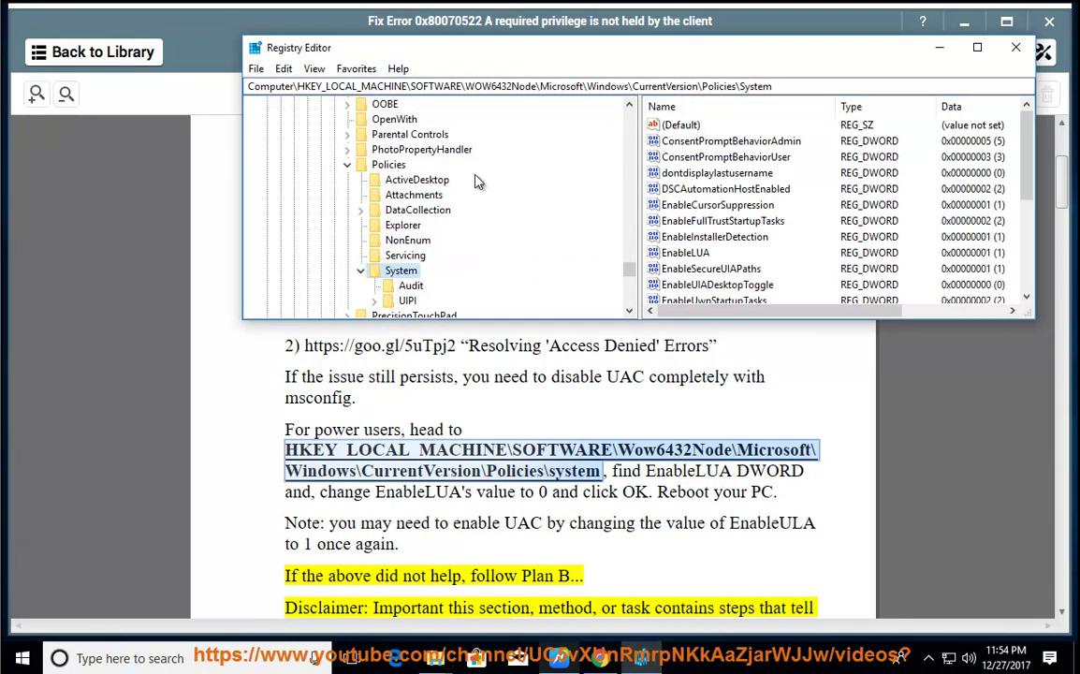
Step: Try setting the value data of the EnableLUA DWORD in the Policies\System key to 0
left_click(693, 206)
left_click(694, 222)
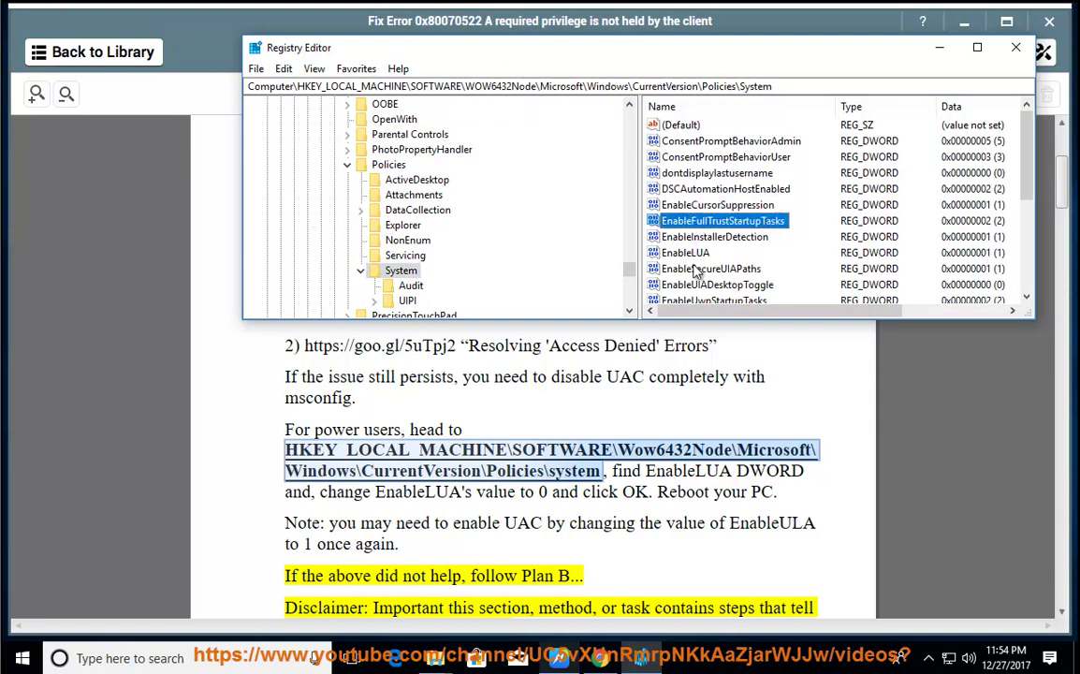
left_click(693, 254)
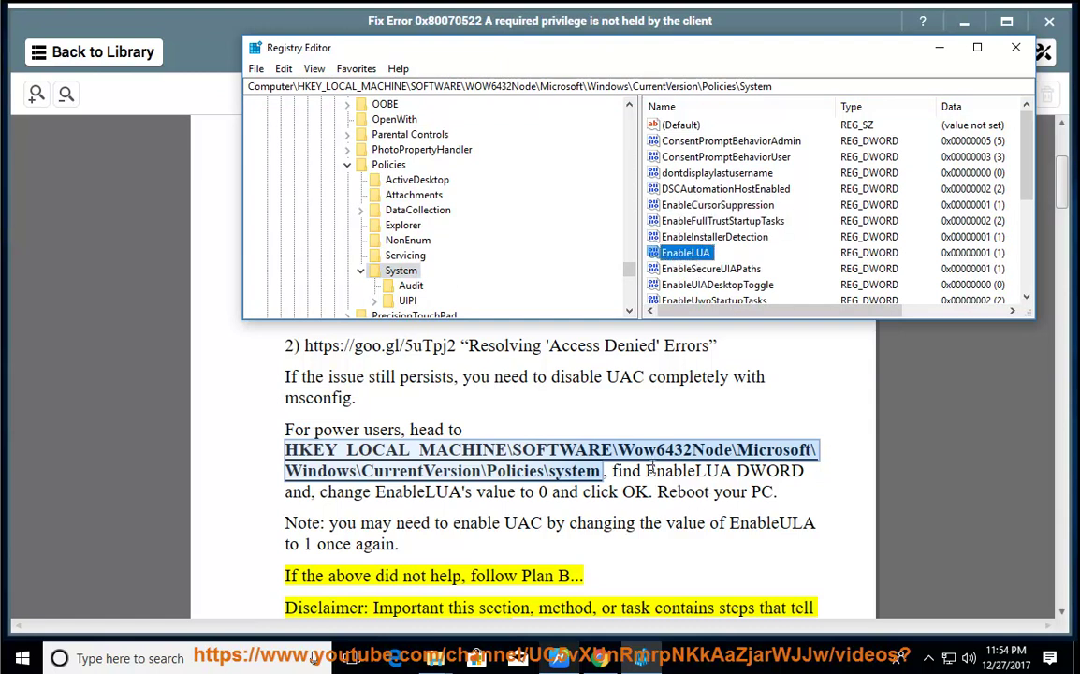
double_click(655, 255)
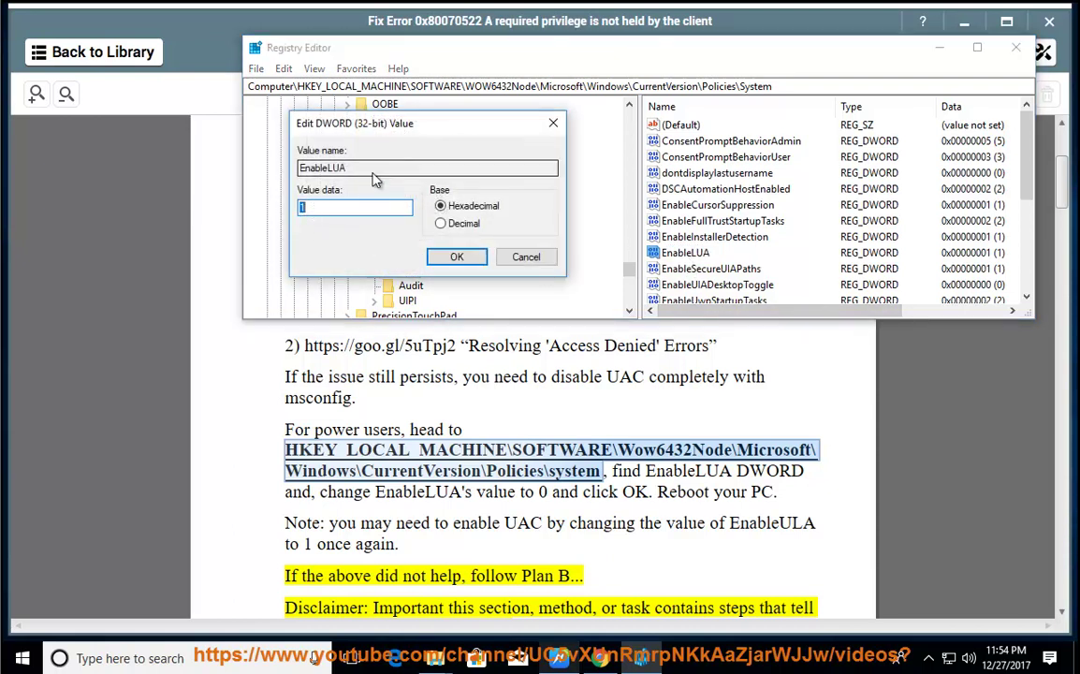
type("0")
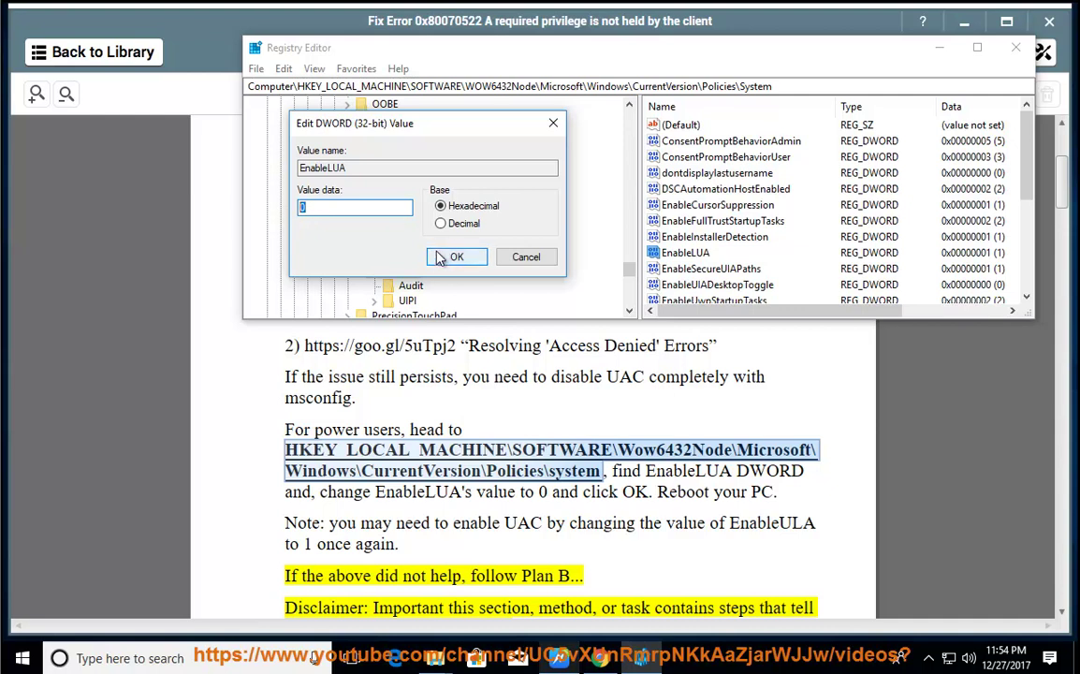
left_click(527, 257)
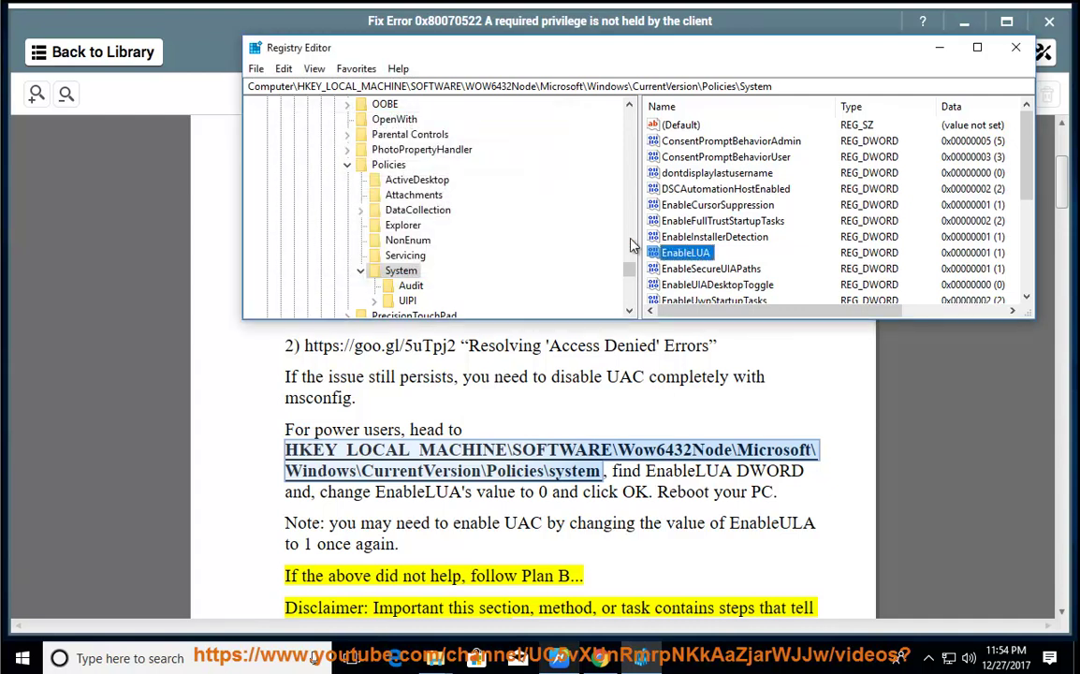
Step: Check the registry path and EnableLUA against the document's Plan B instructions, and read on to the section about resetting Microsoft Edge
left_click(776, 86)
left_click(693, 252)
left_click(667, 448)
left_click(344, 52)
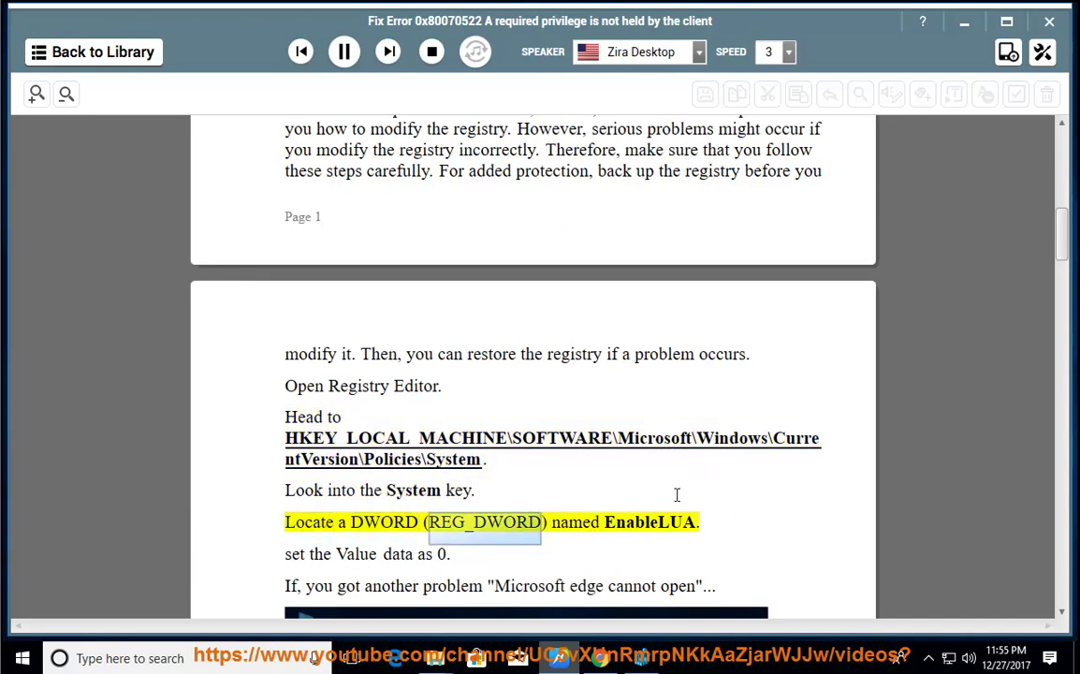
key("alt+Tab")
left_click(805, 85)
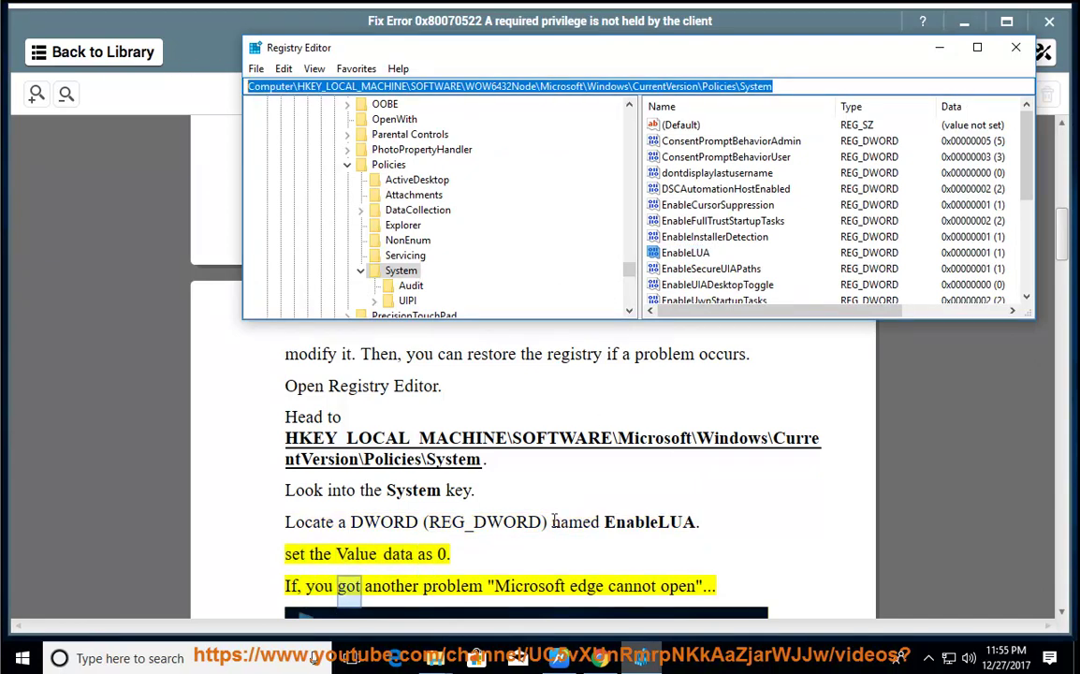
left_click(560, 532)
scroll(721, 514, "down", 3)
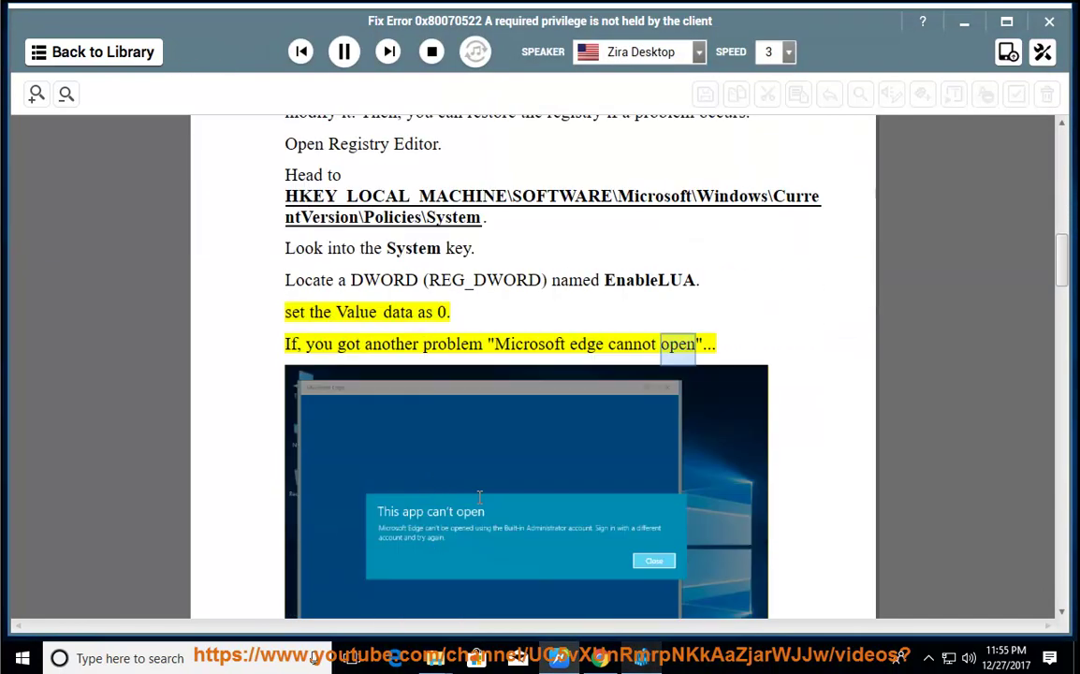
scroll(653, 521, "down", 5)
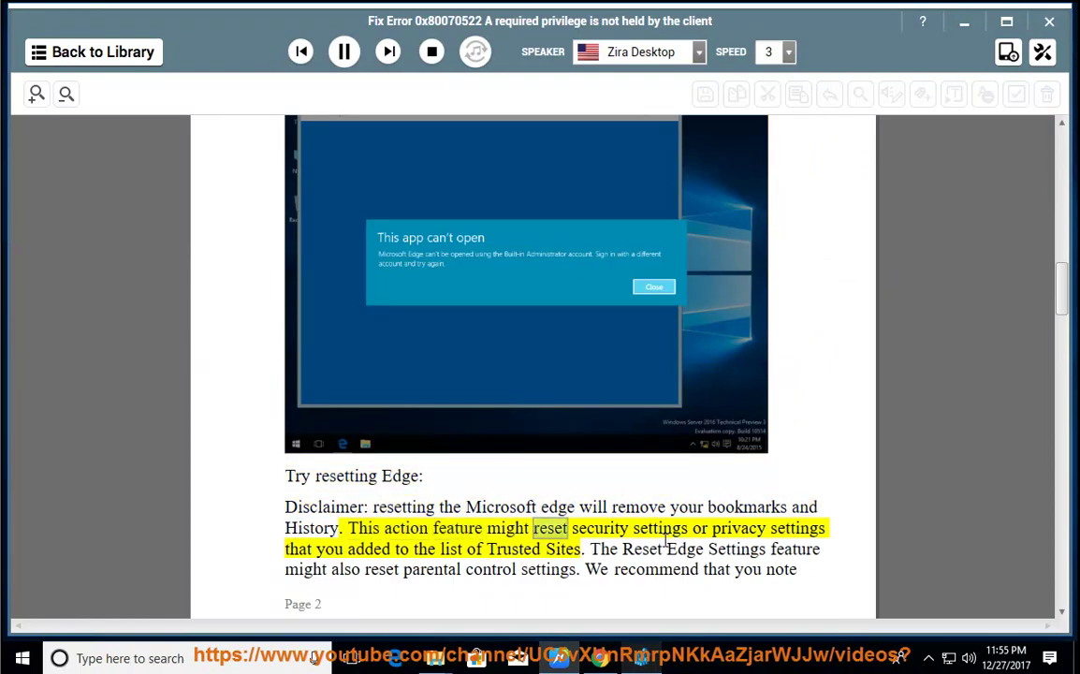
scroll(687, 522, "down", 3)
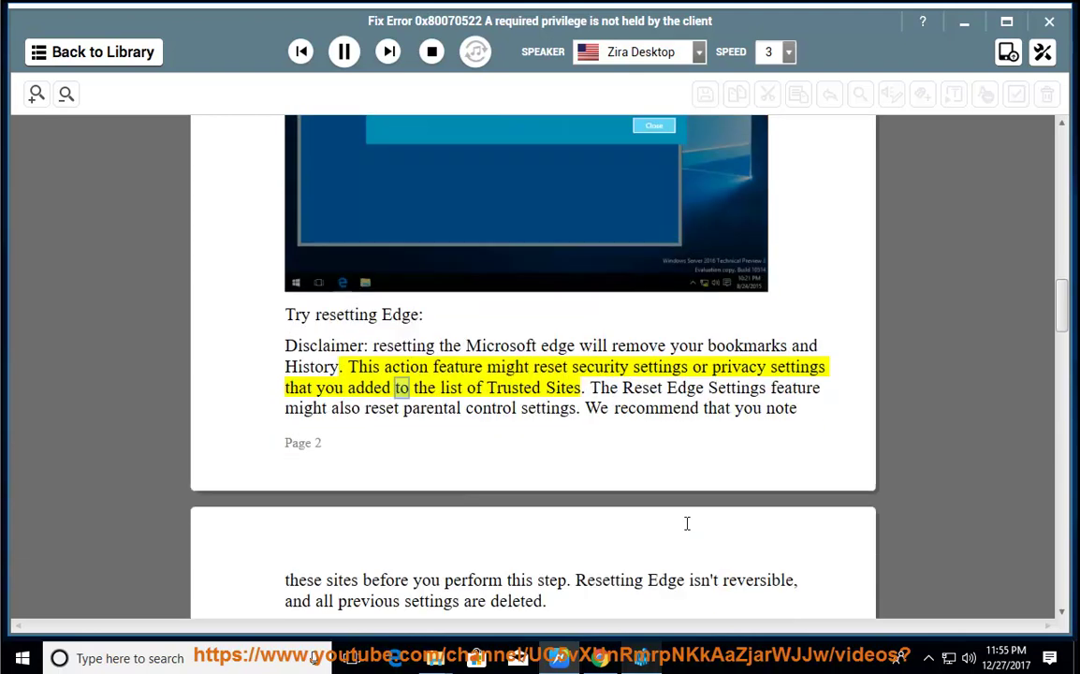
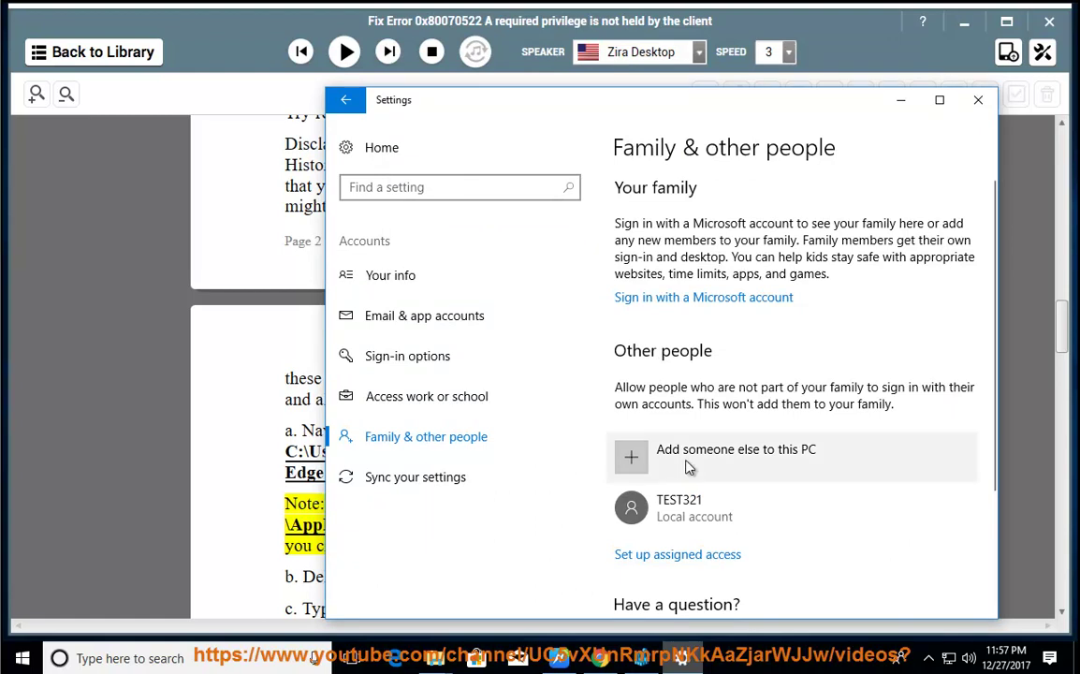
Step: Change the account type of the TEST321 local account to Administrator
left_click(655, 515)
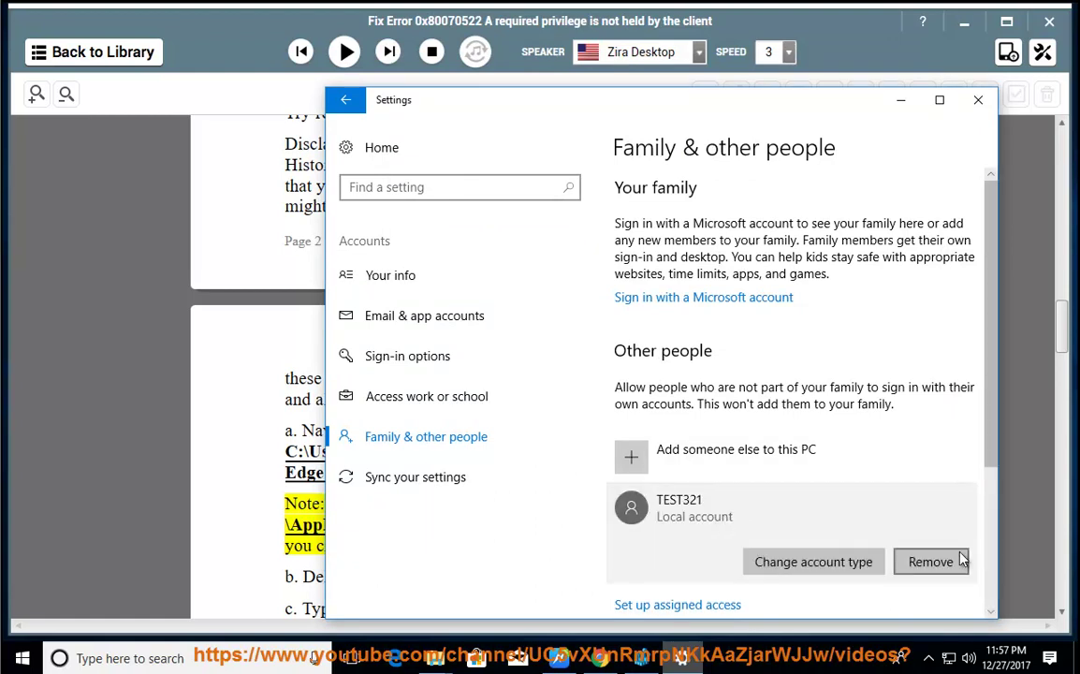
left_click(829, 567)
left_click(514, 378)
left_click(497, 356)
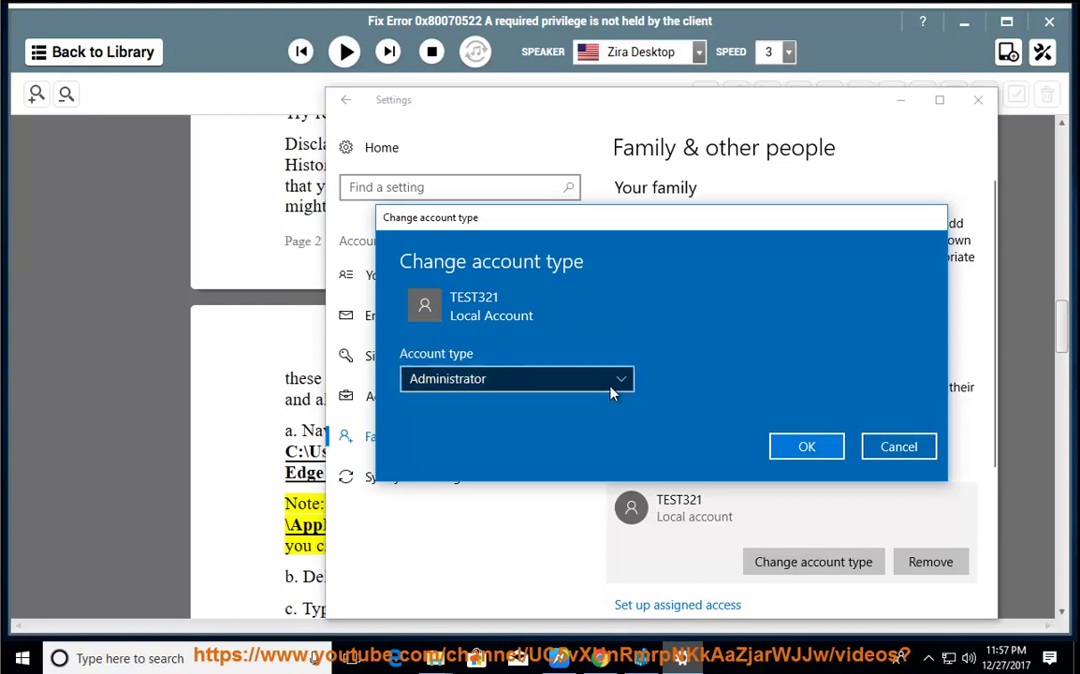
left_click(807, 446)
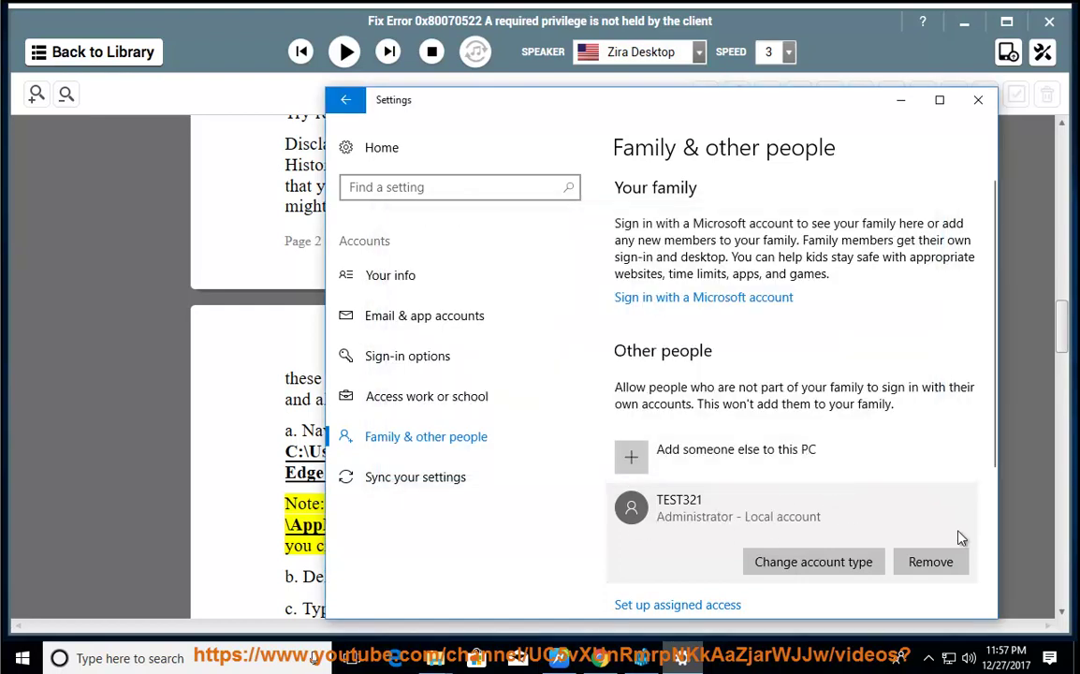
Step: Remove the TEST321 account together with its data and close the Settings window
left_click(913, 565)
left_click(749, 446)
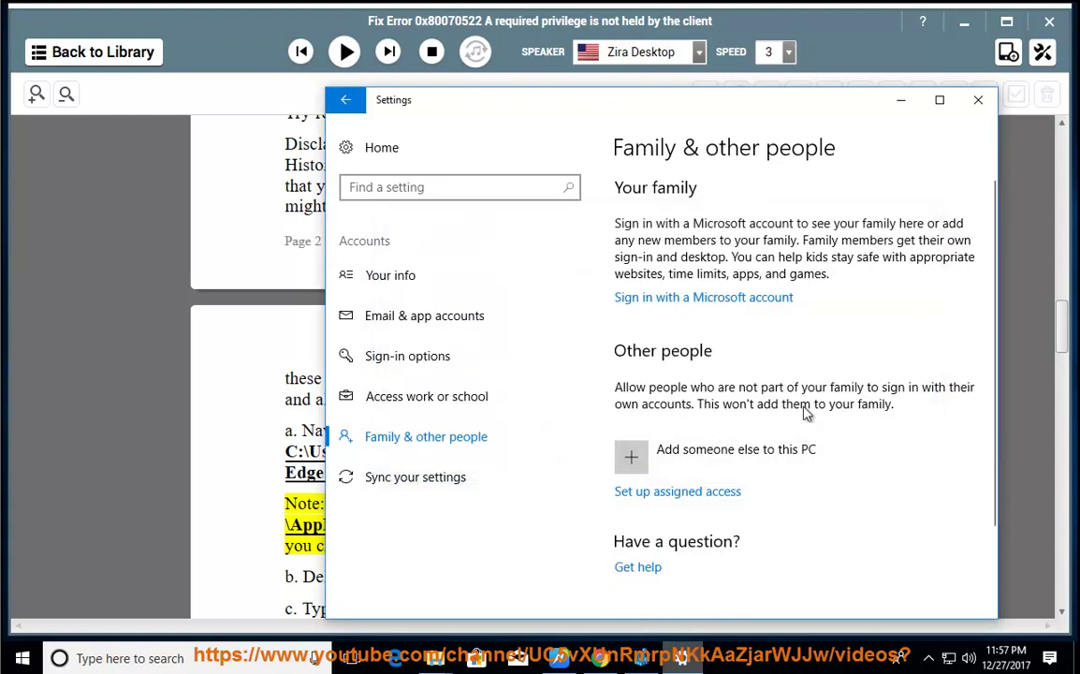
left_click(978, 99)
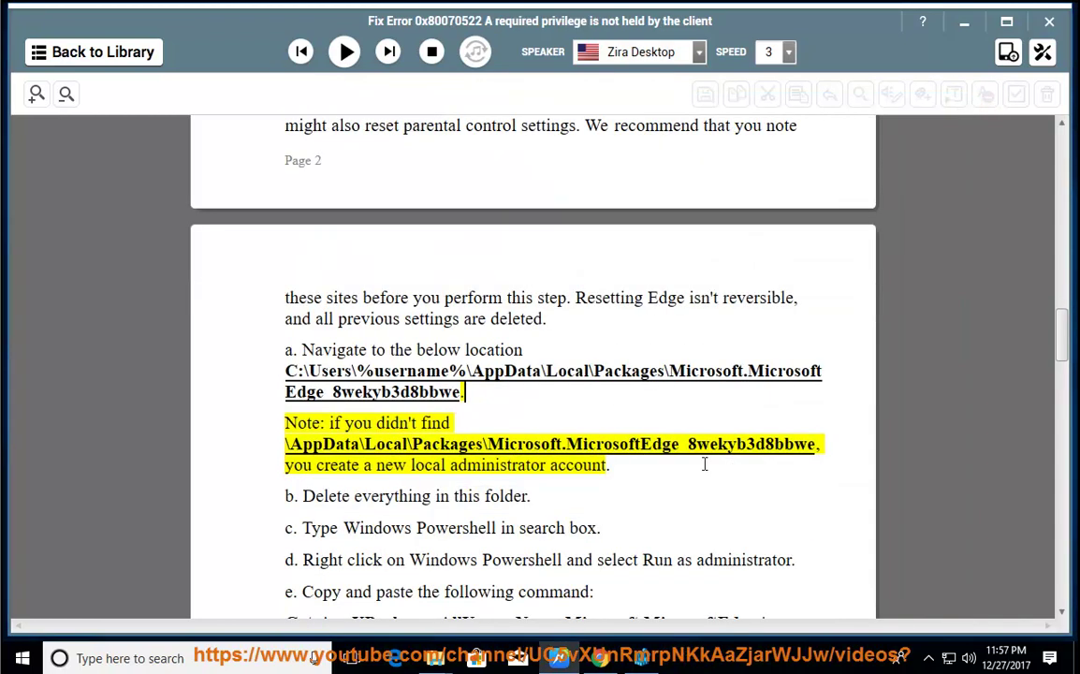
Step: Read on to the PowerShell instructions, search Windows for the word Powershell copied from the document, and run Windows PowerShell as administrator
left_click(345, 50)
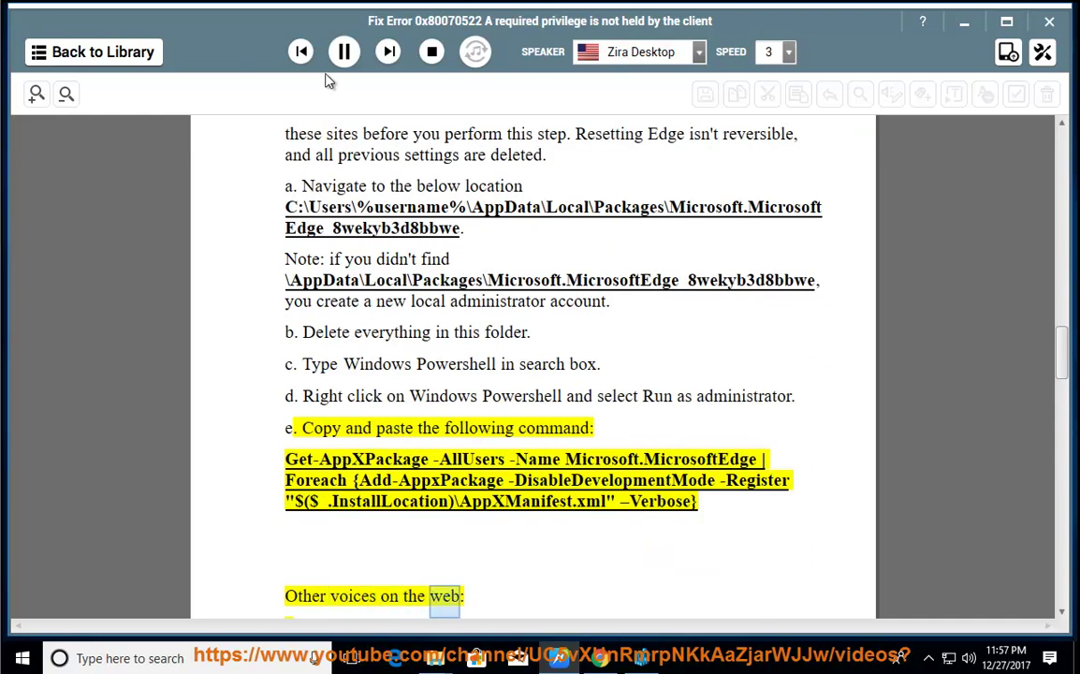
double_click(548, 377)
right_click(548, 377)
left_click(599, 402)
left_click(216, 656)
right_click(210, 658)
left_click(212, 609)
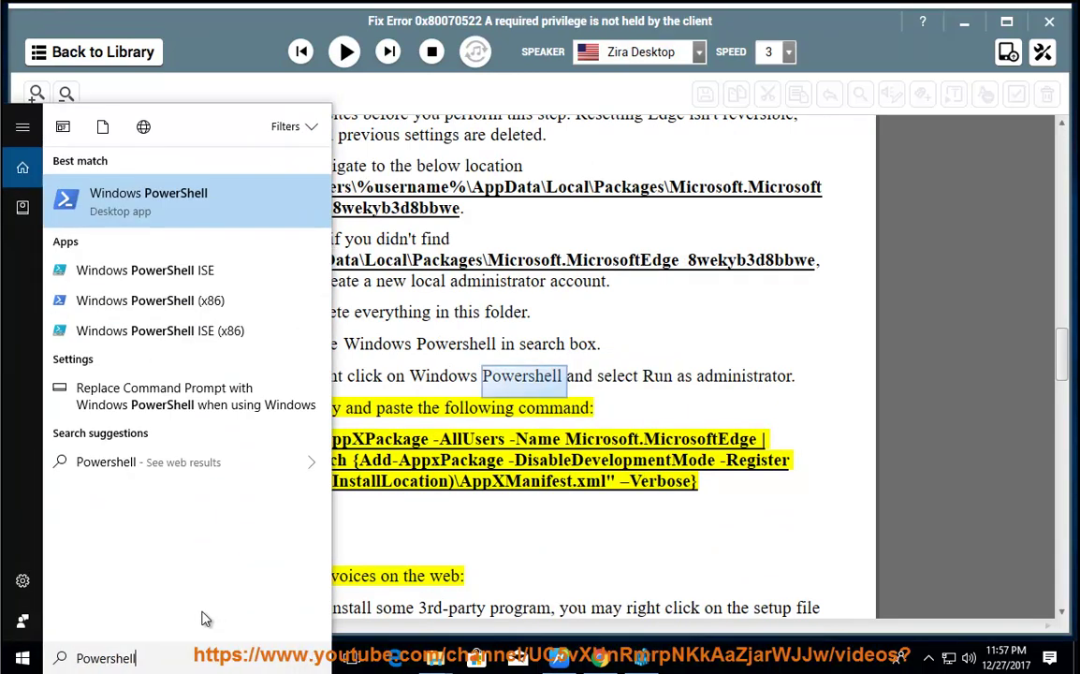
right_click(164, 187)
left_click(216, 223)
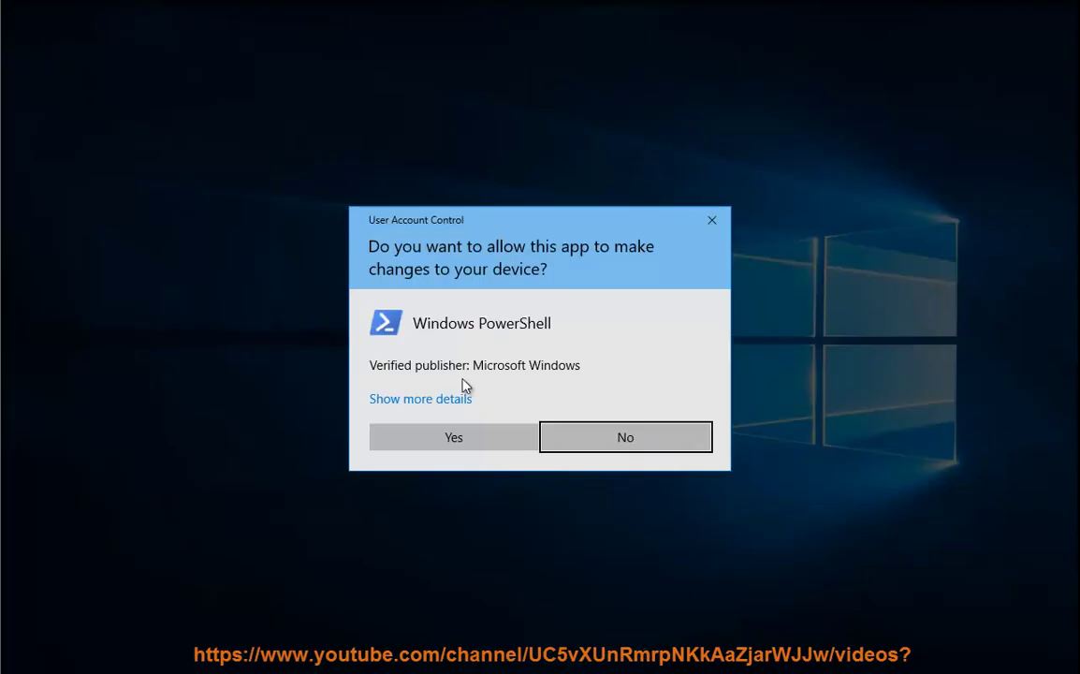
left_click(480, 451)
Step: Enter the placeholder text "GET-APPXPACKAGE... PRESS ENTER THEN..." at the PowerShell prompt without running it, and close PowerShell
left_click(964, 463)
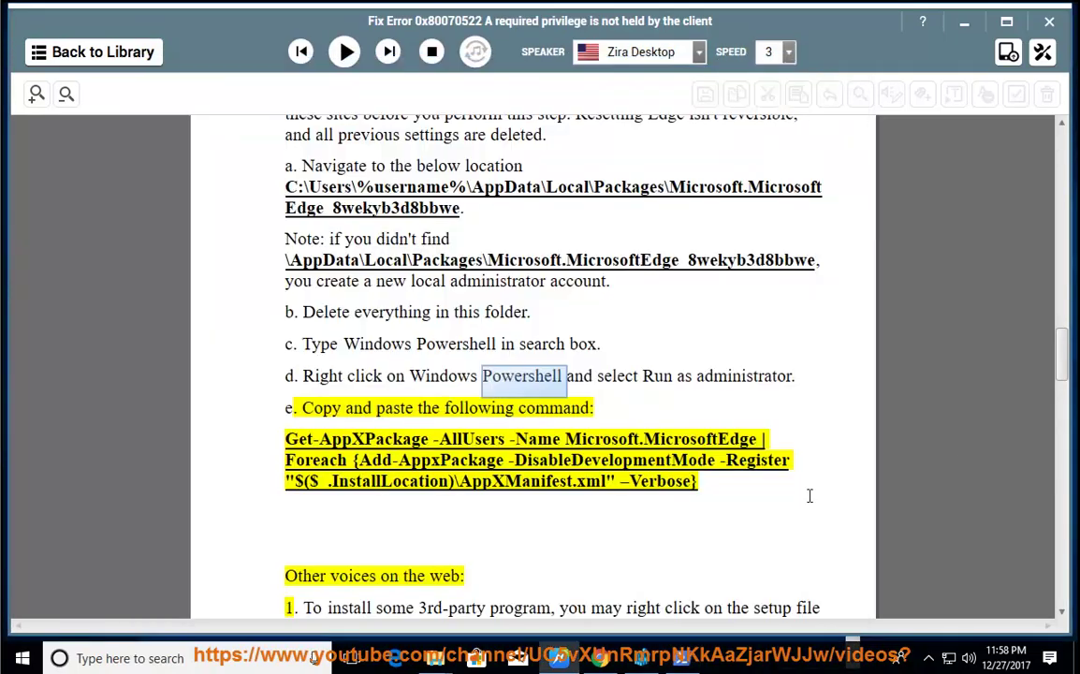
left_click(698, 663)
left_click_drag(571, 70, 713, 524)
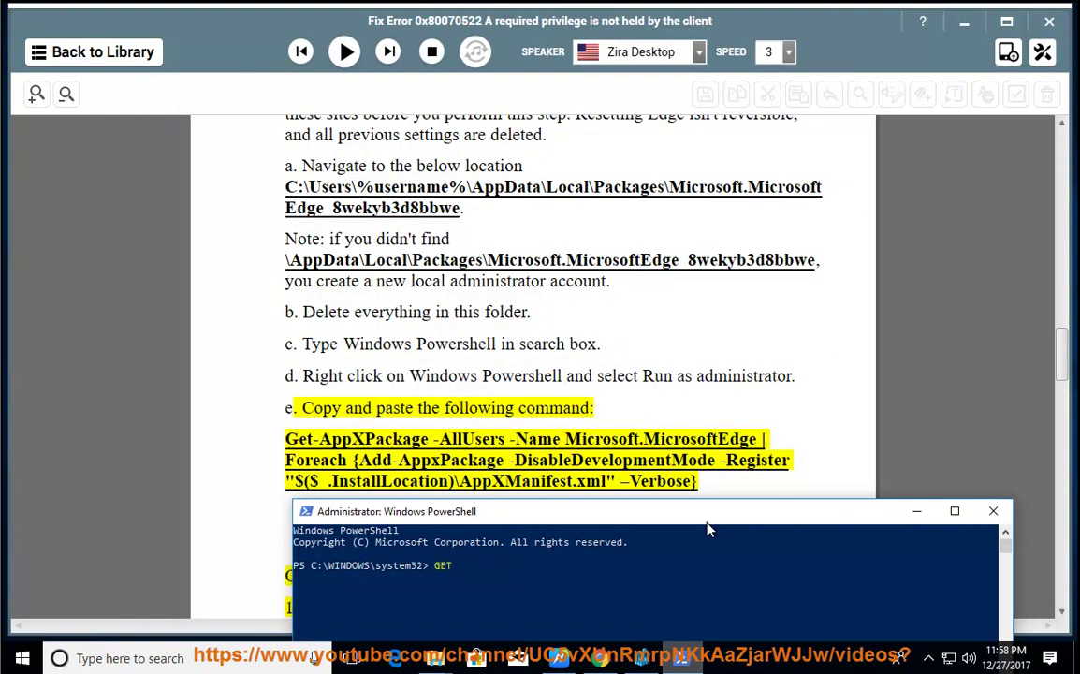
type("GET-APPXPACKA")
type("GE... PRESS EN")
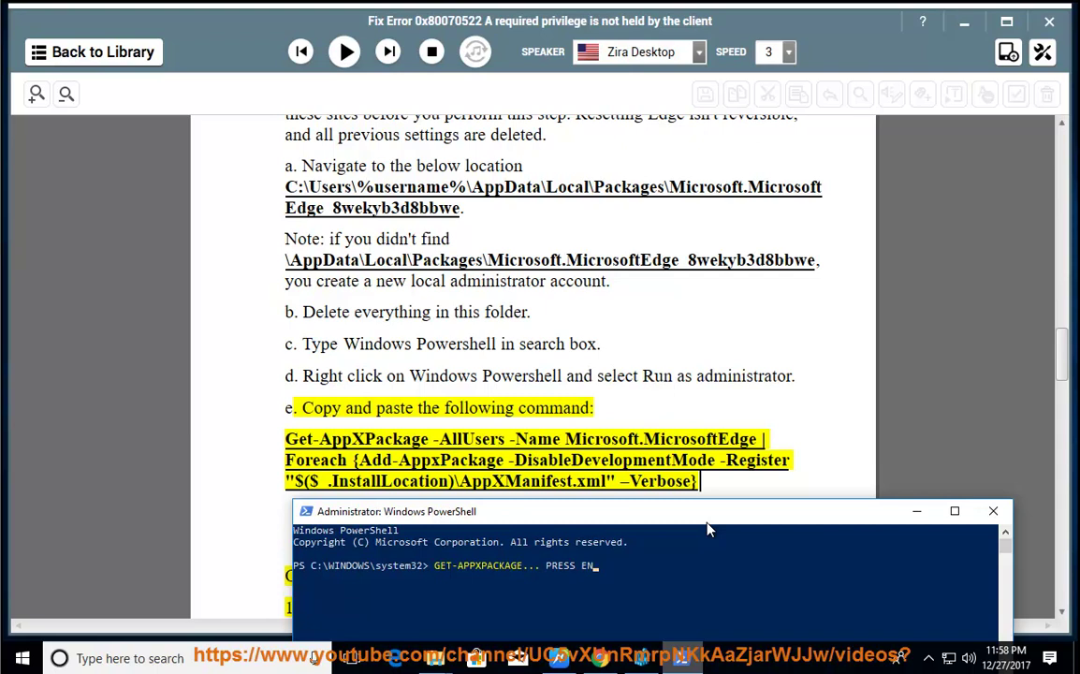
type("TER THEN...")
left_click(993, 511)
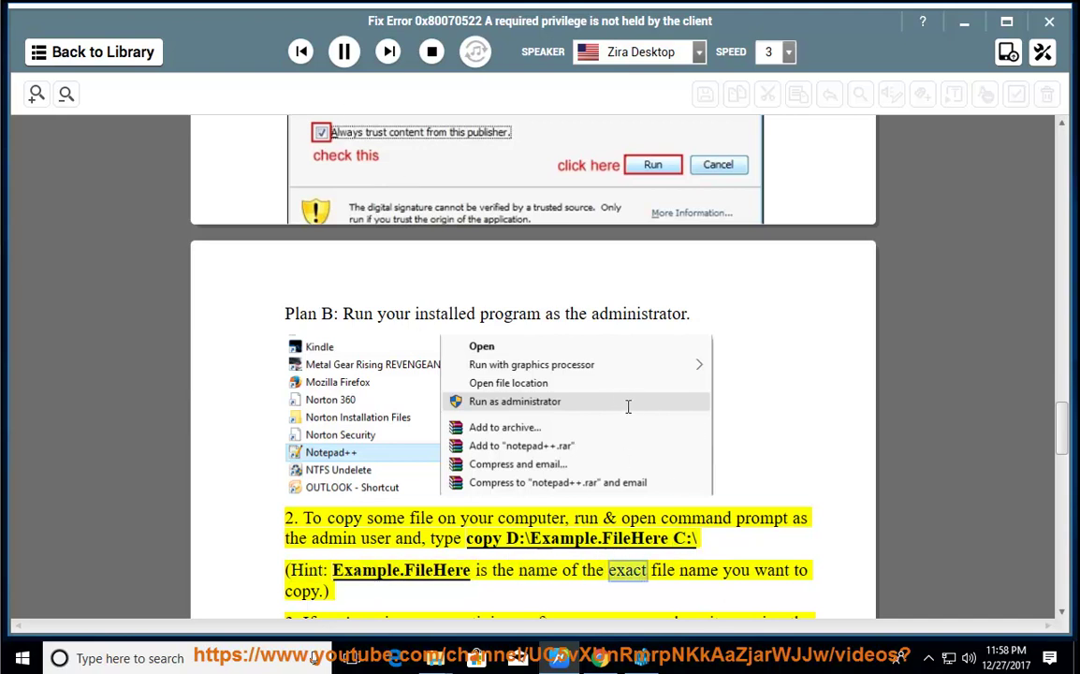
Step: Pause the reading at Plan B and look up the Run as administrator option for Adobe Creative Cloud among the installed apps
left_click(345, 53)
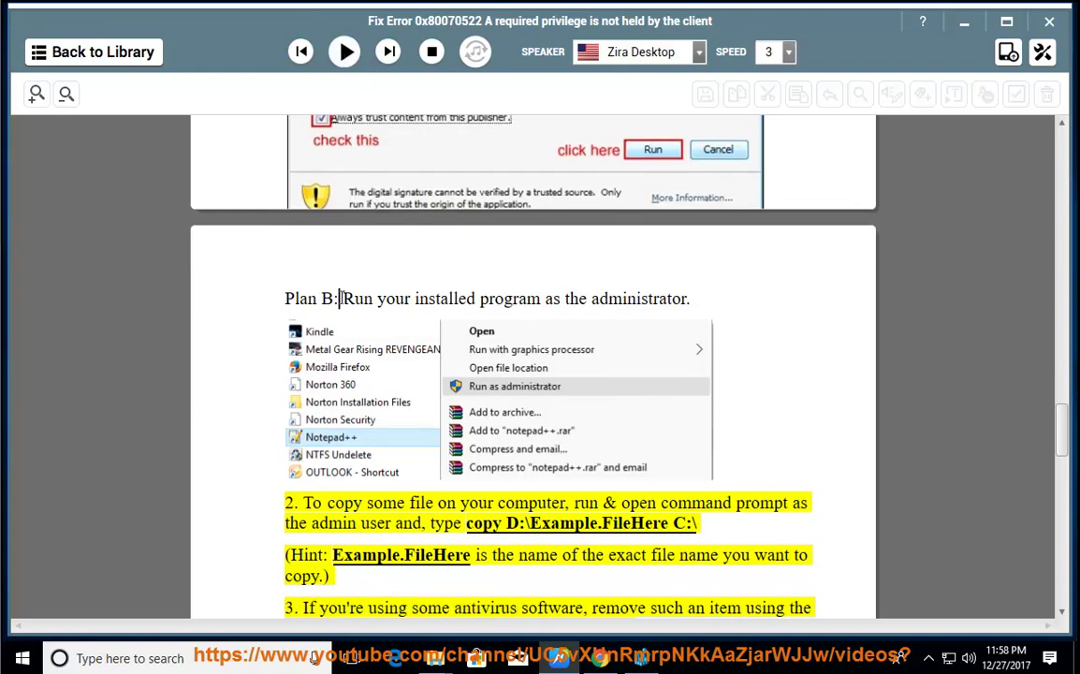
left_click_drag(340, 297, 693, 298)
left_click(20, 659)
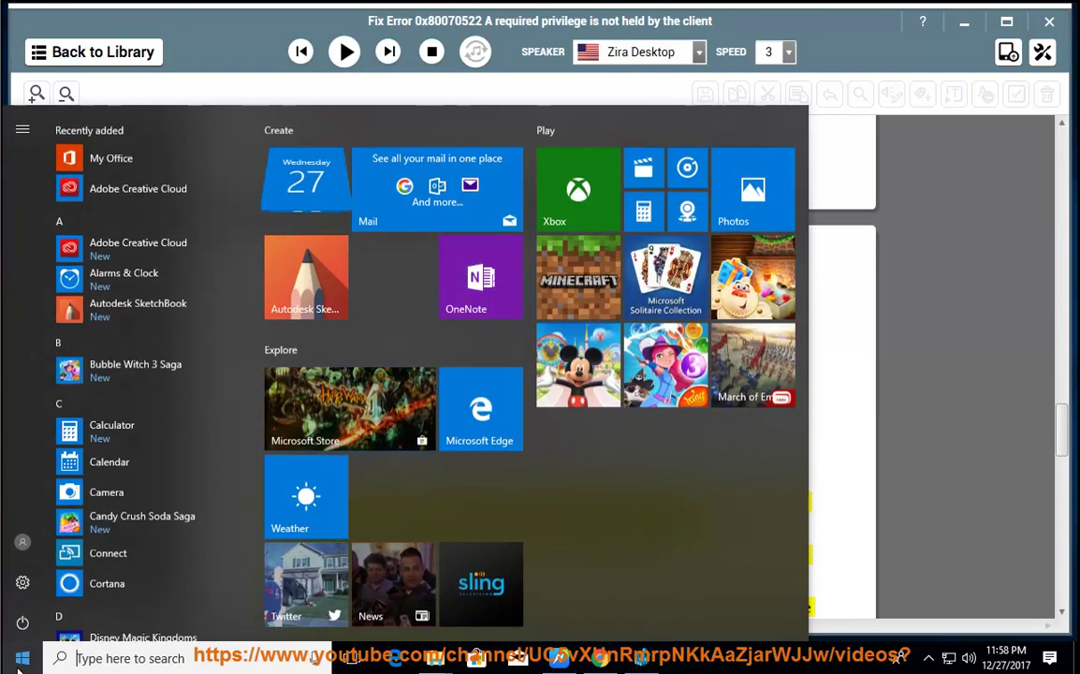
right_click(148, 241)
mouse_move(216, 285)
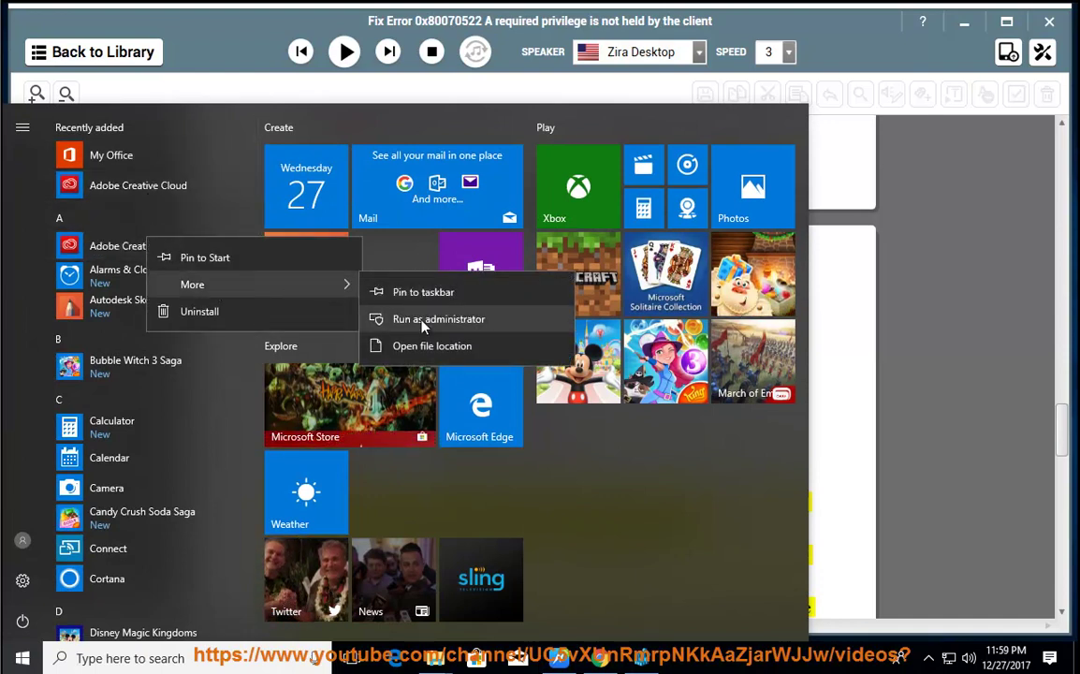
left_click(832, 349)
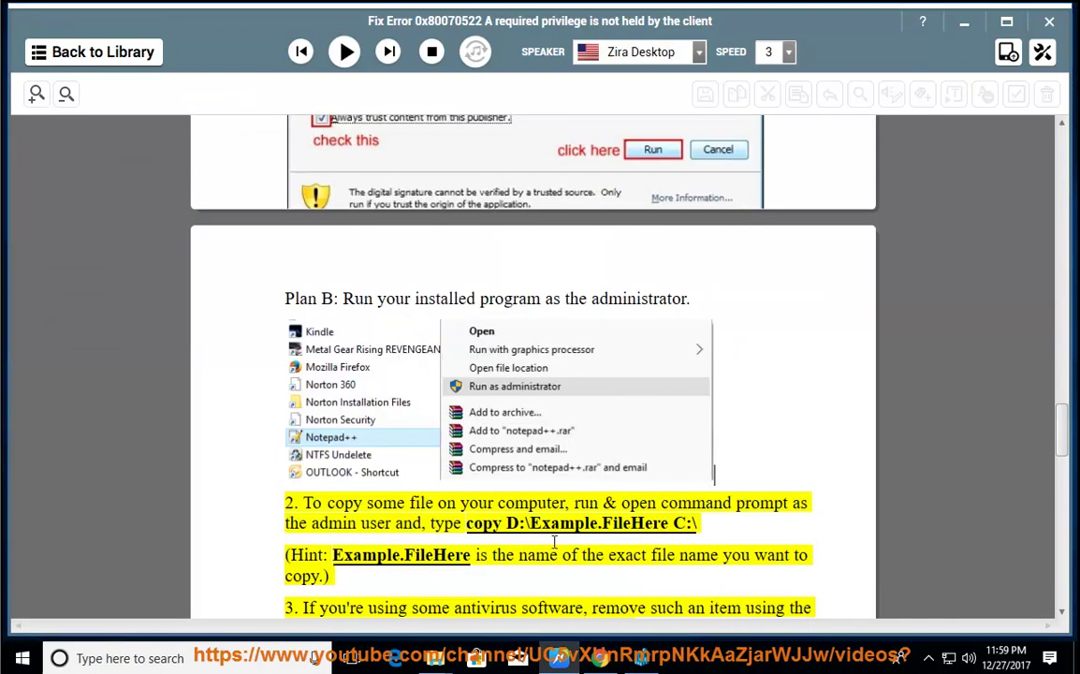
Step: Highlight the copy D:\Example.FileHere C:\ command in the document, and search for CMD to run Command Prompt as administrator
left_click_drag(698, 524, 485, 525)
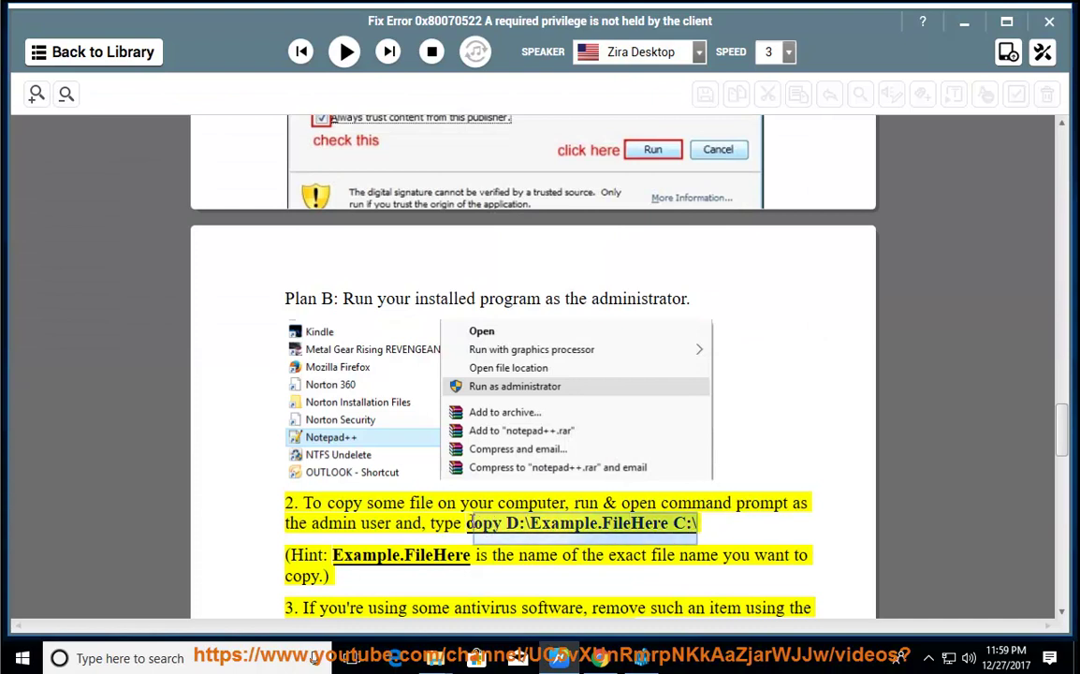
left_click(205, 648)
type("CMD")
right_click(155, 194)
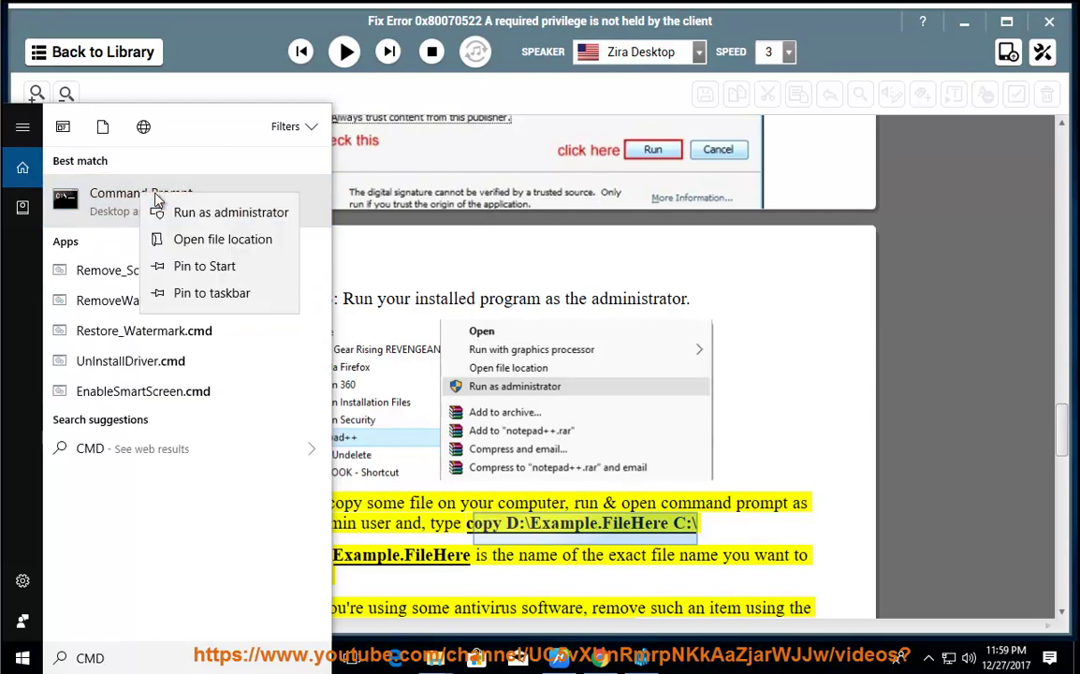
left_click(207, 212)
left_click(490, 439)
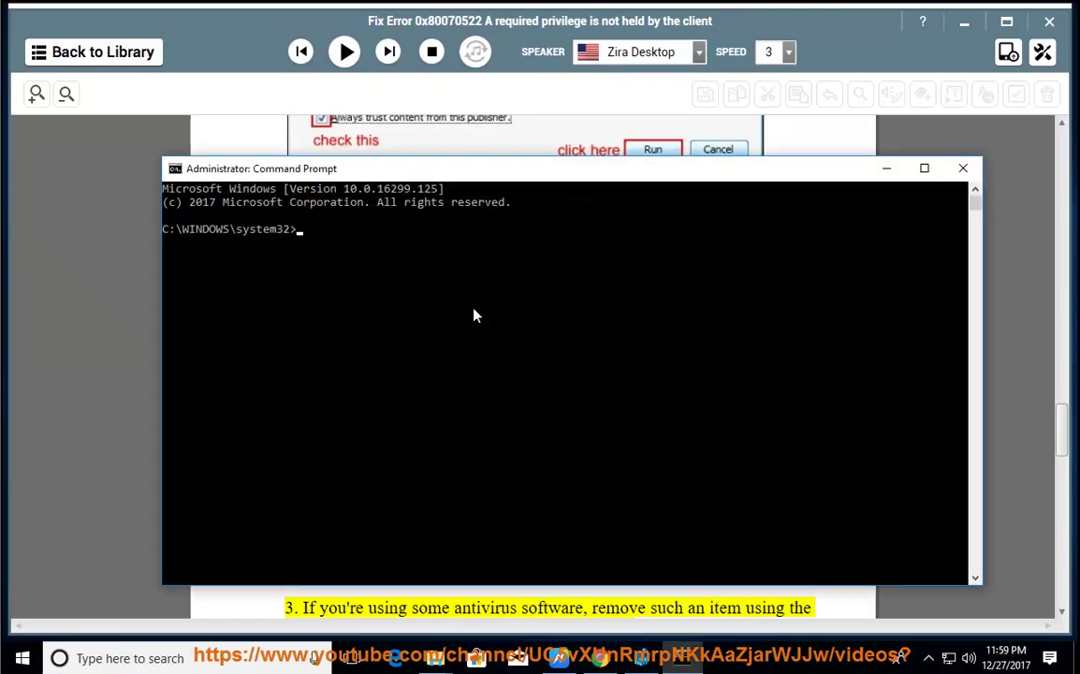
Step: Reposition the Command Prompt window to reveal the instructions and enter COPY D:\EXAMPLE.FILEHERE THETARGETLOCATION at the prompt
left_click_drag(552, 178, 559, 103)
type("COPY")
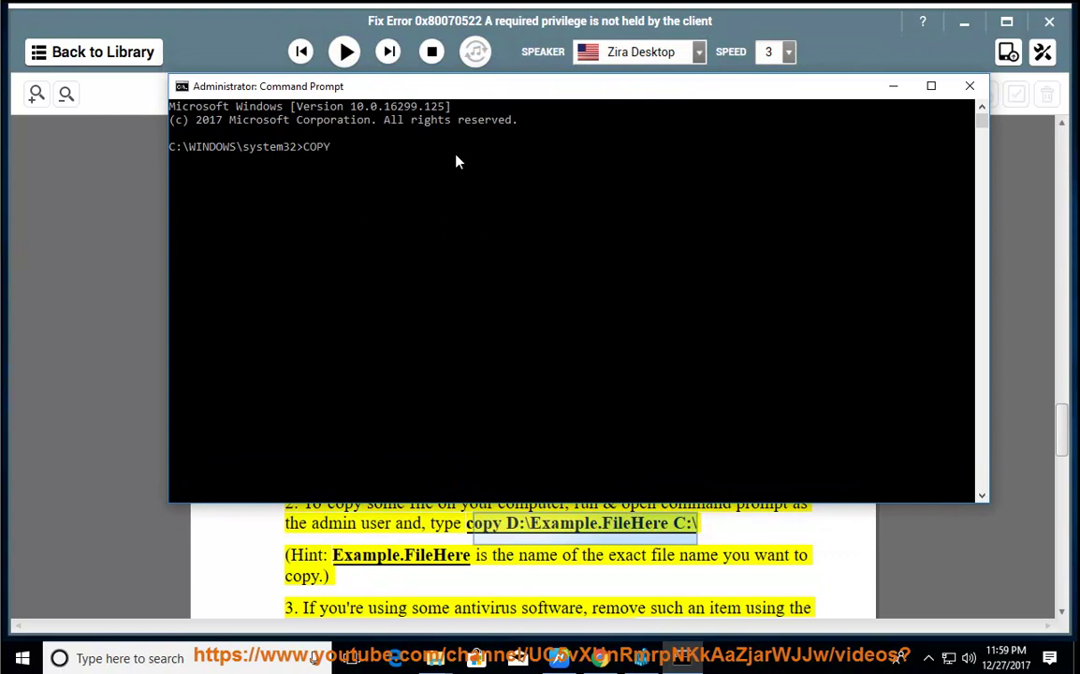
type(" D")
type(":/")
type("\\EX")
type("AMP")
type("LE.FILEHERE")
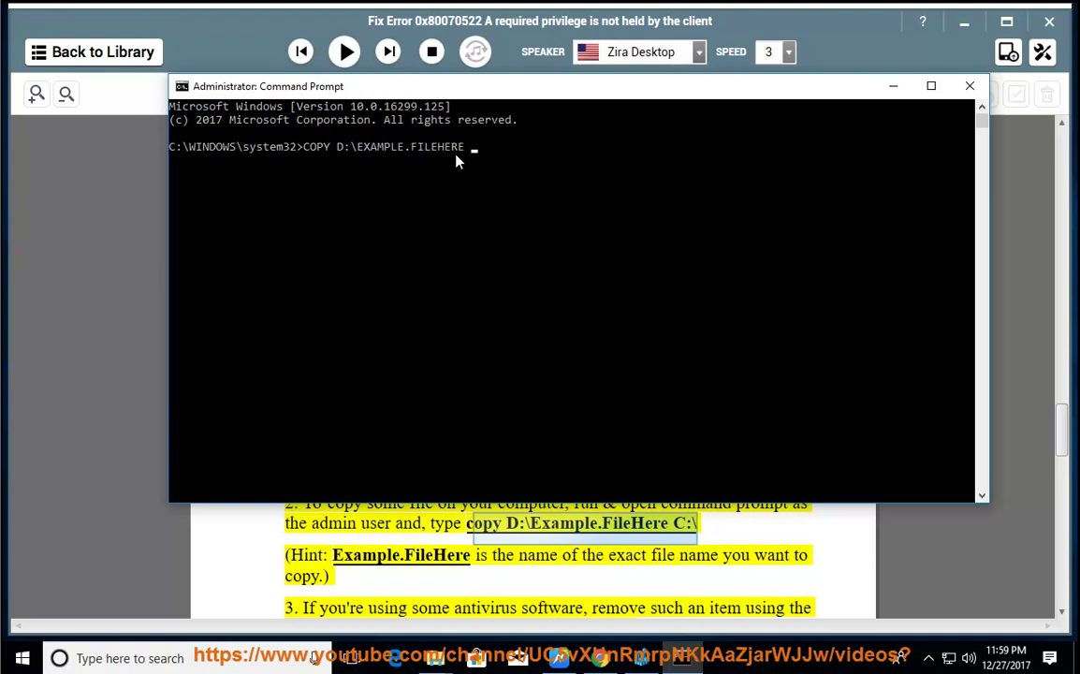
type("THETARGETLOCATION")
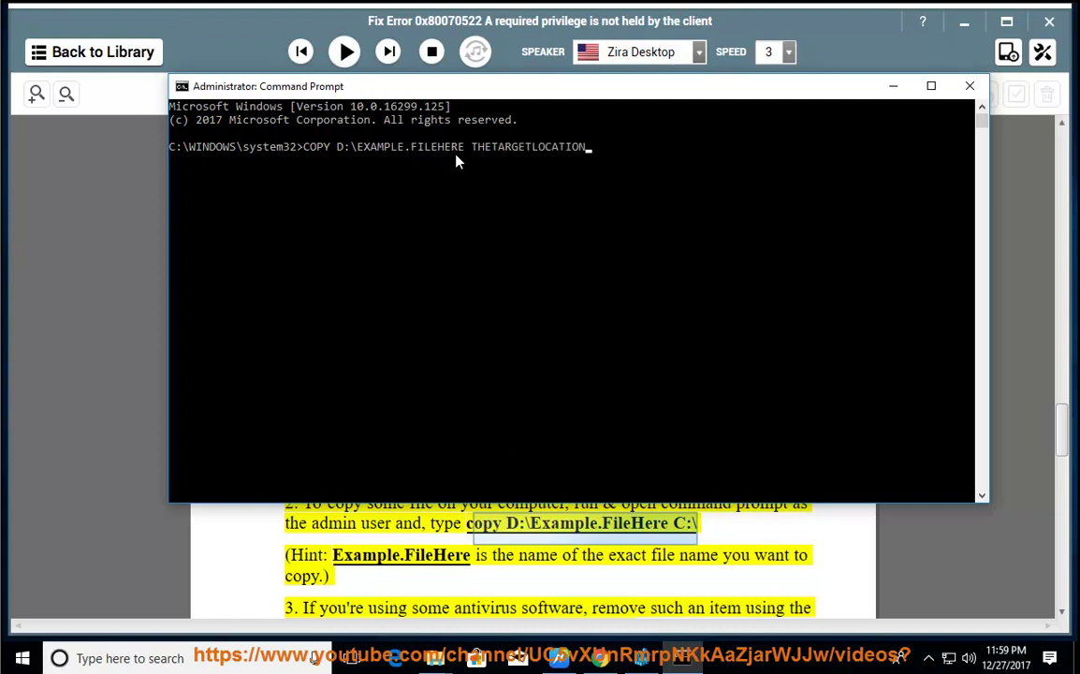
Step: Complete the placeholder copy command with ":\ PRESS ENTER NOW..." without running it, and close Command Prompt
type("F")
key("BackSpace")
type(":\\ PRESS ENTER NOW...")
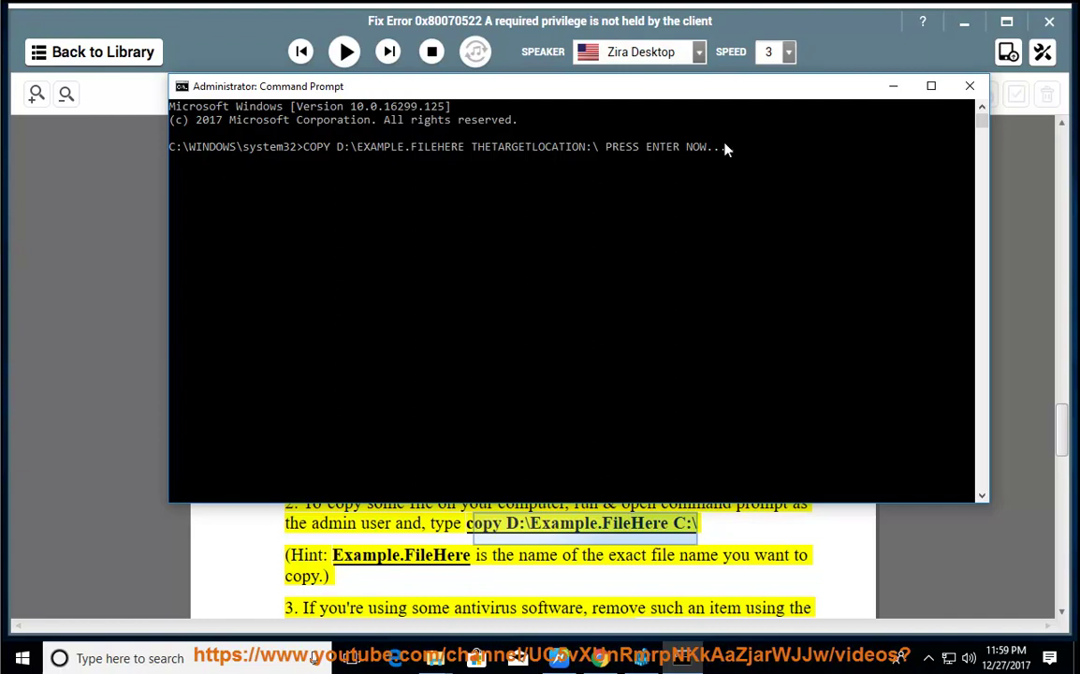
left_click(970, 86)
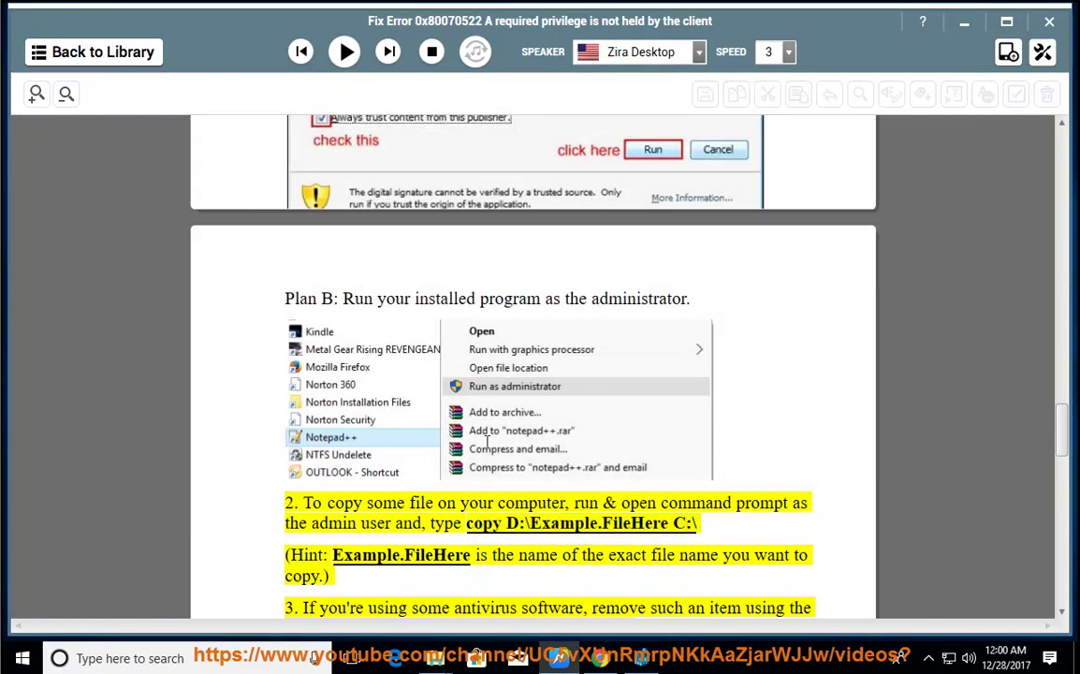
Step: Resume reading the document aloud through items 3 and 4, and pause it after the Admin Approval Mode instructions
left_click(344, 52)
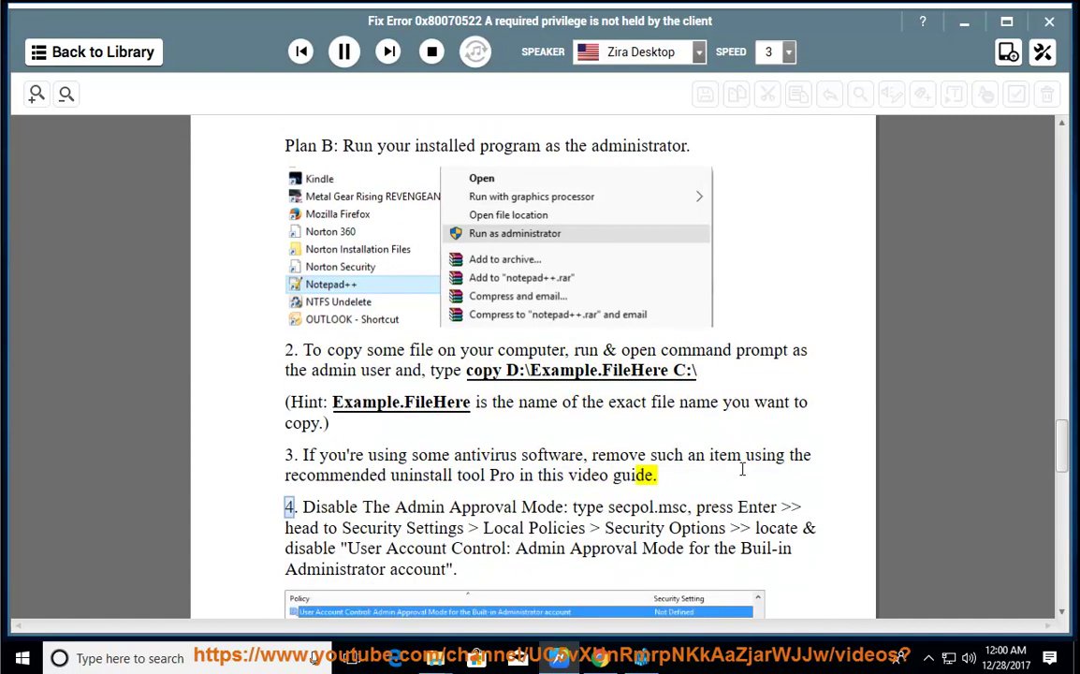
left_click(345, 51)
left_click(346, 51)
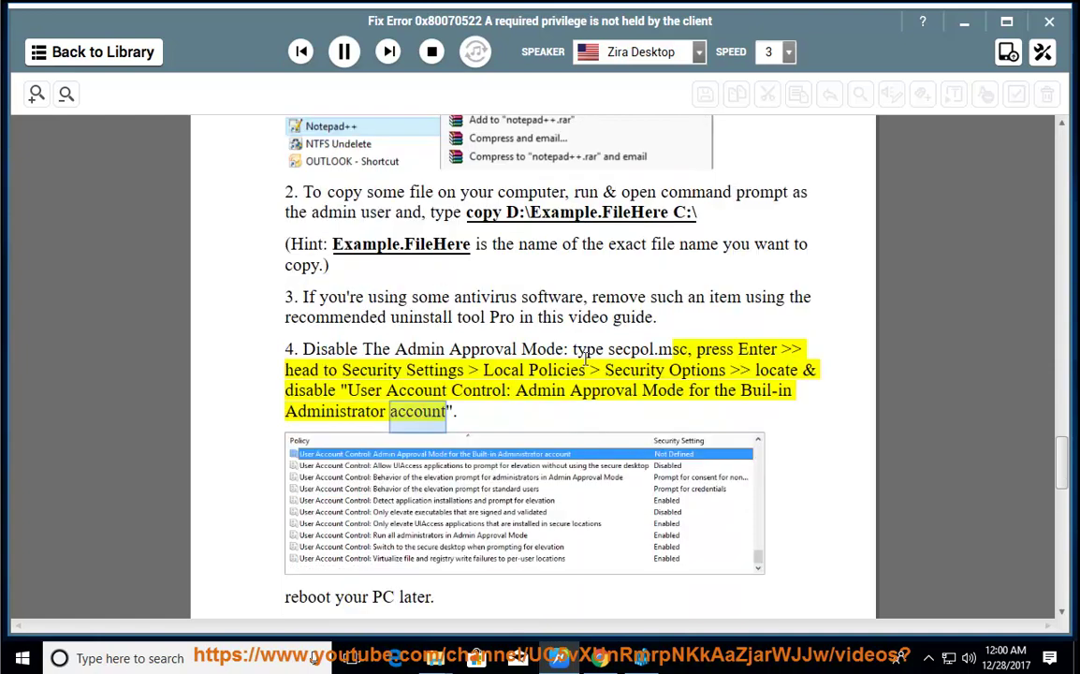
left_click(344, 53)
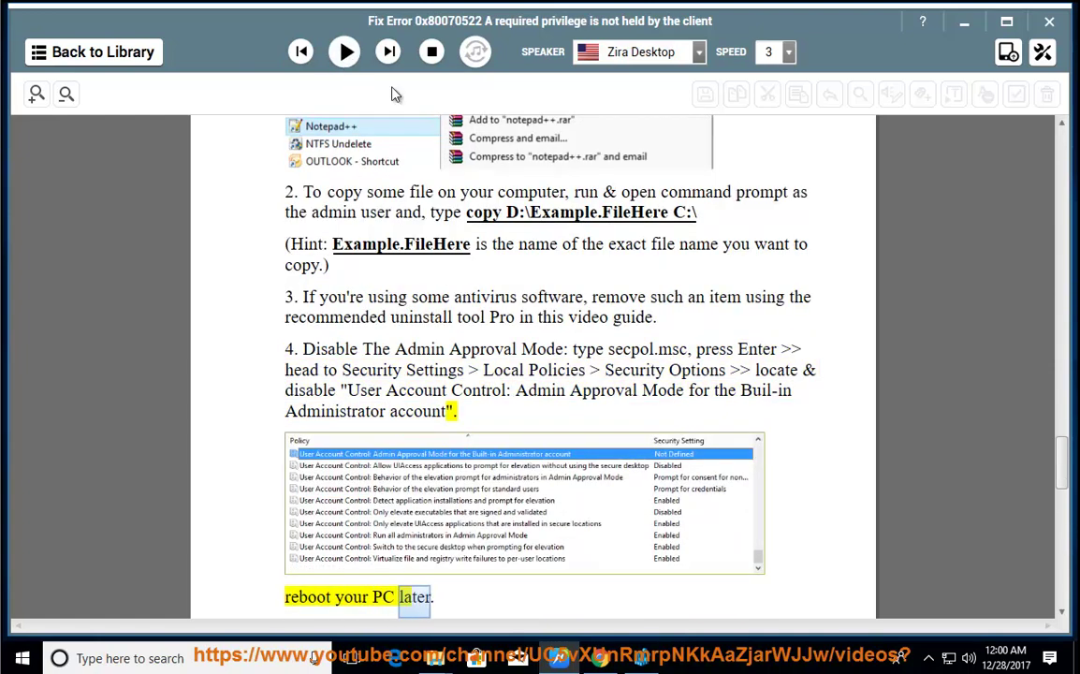
Step: Copy secpol.msc from item 4 of the document and run it to open Local Security Policy
left_click_drag(688, 349, 608, 350)
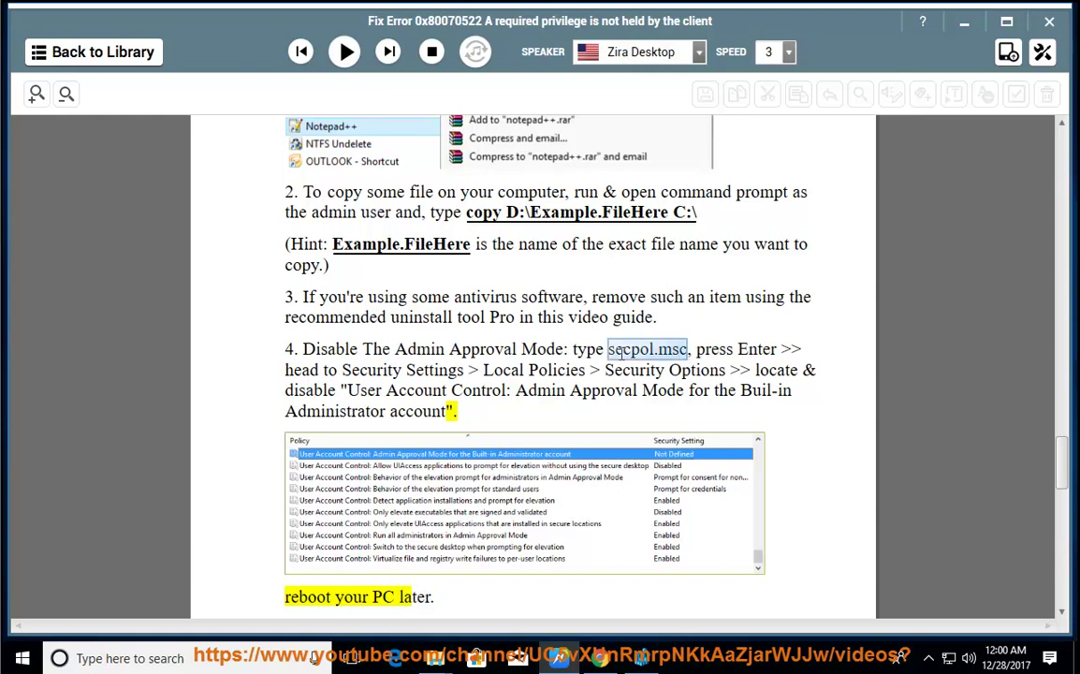
right_click(625, 354)
left_click(643, 402)
key("super+r")
key("ctrl+v")
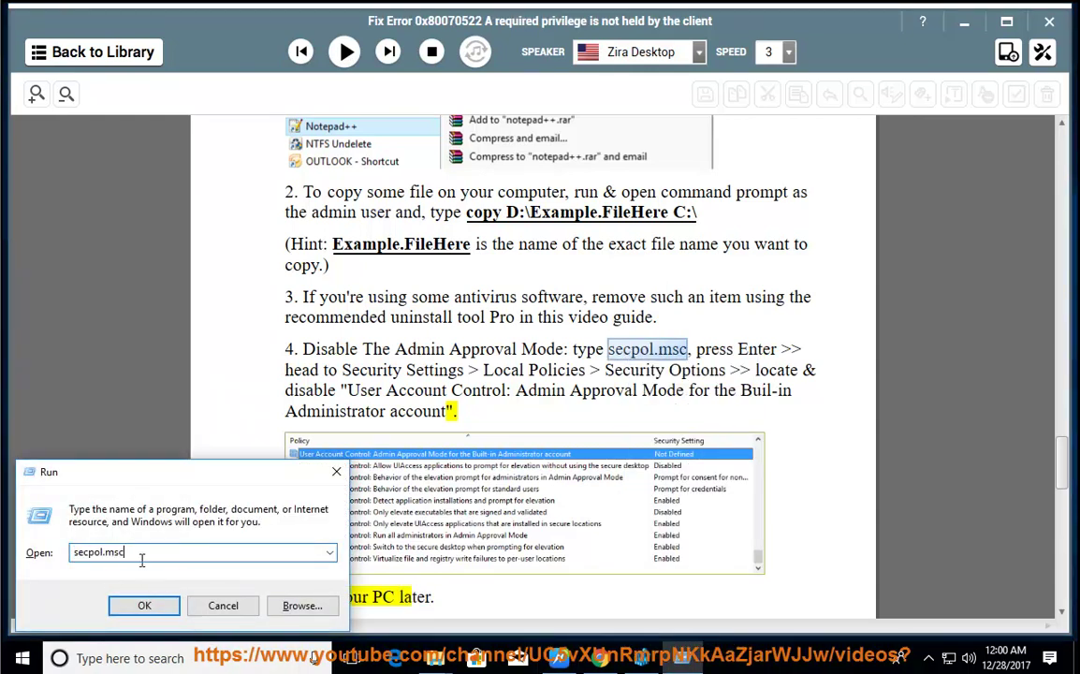
left_click(157, 606)
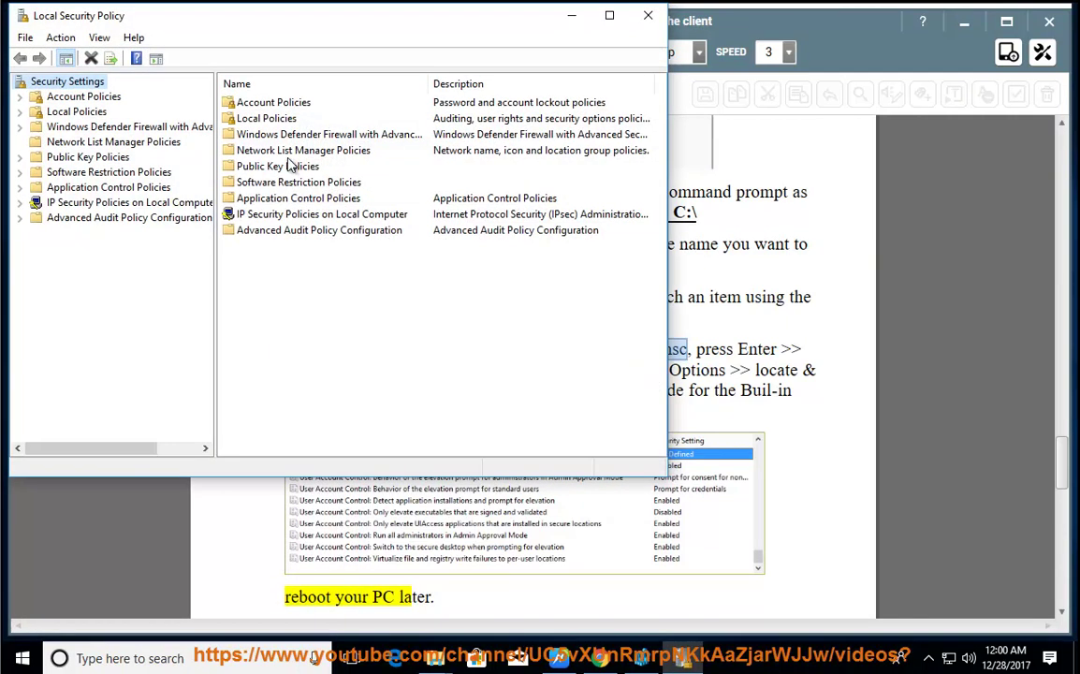
Step: Display the Security Options under Local Policies, placing the Local Security Policy window so its whole policy list fits on screen
left_click_drag(248, 17, 603, 255)
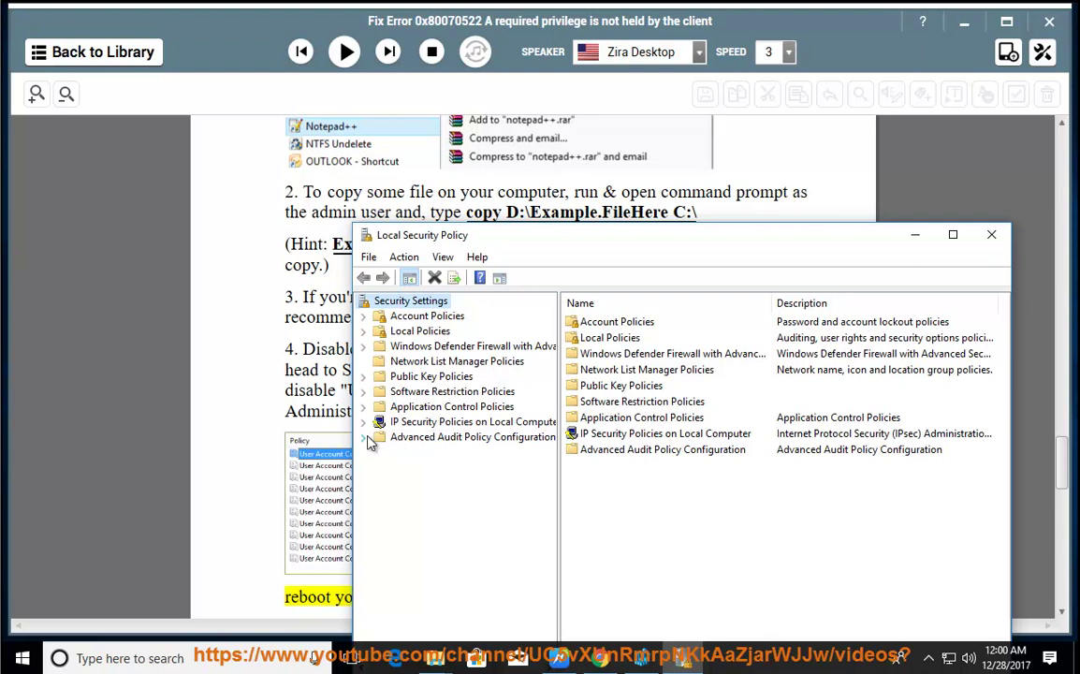
left_click(411, 393)
left_click(364, 279)
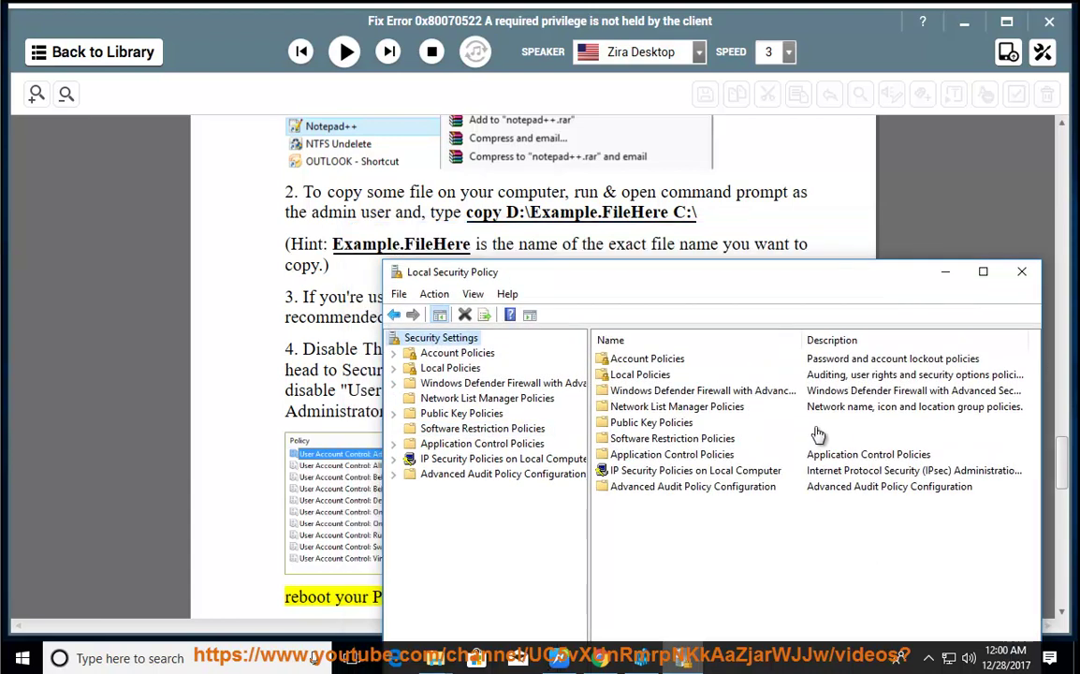
left_click(638, 378)
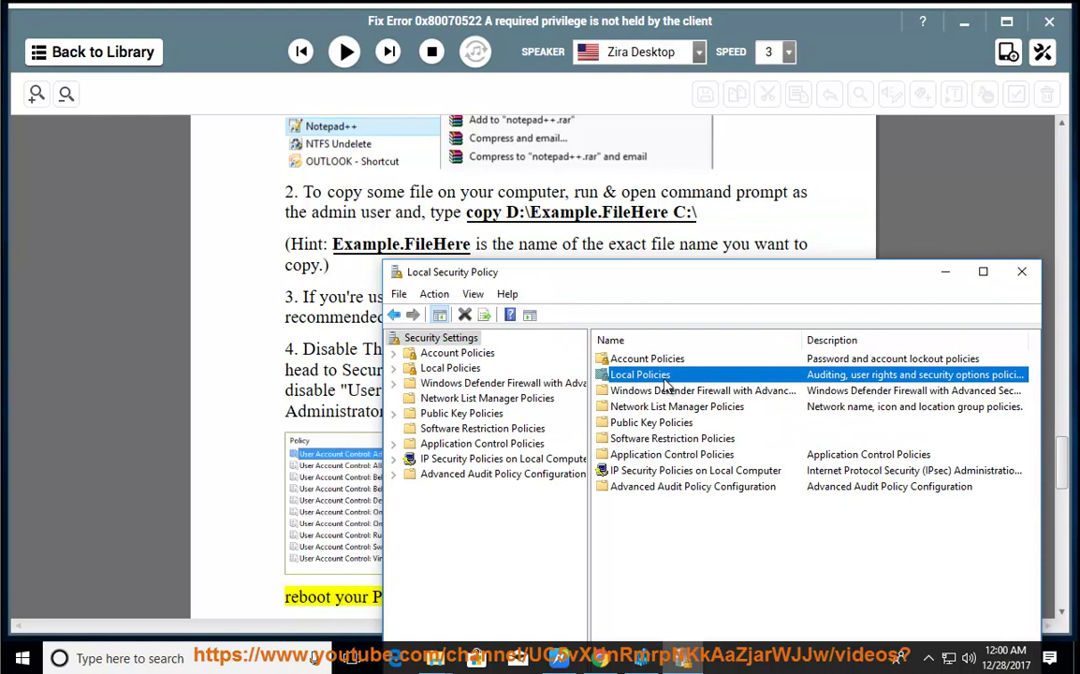
double_click(663, 377)
left_click_drag(718, 277, 720, 512)
double_click(625, 394)
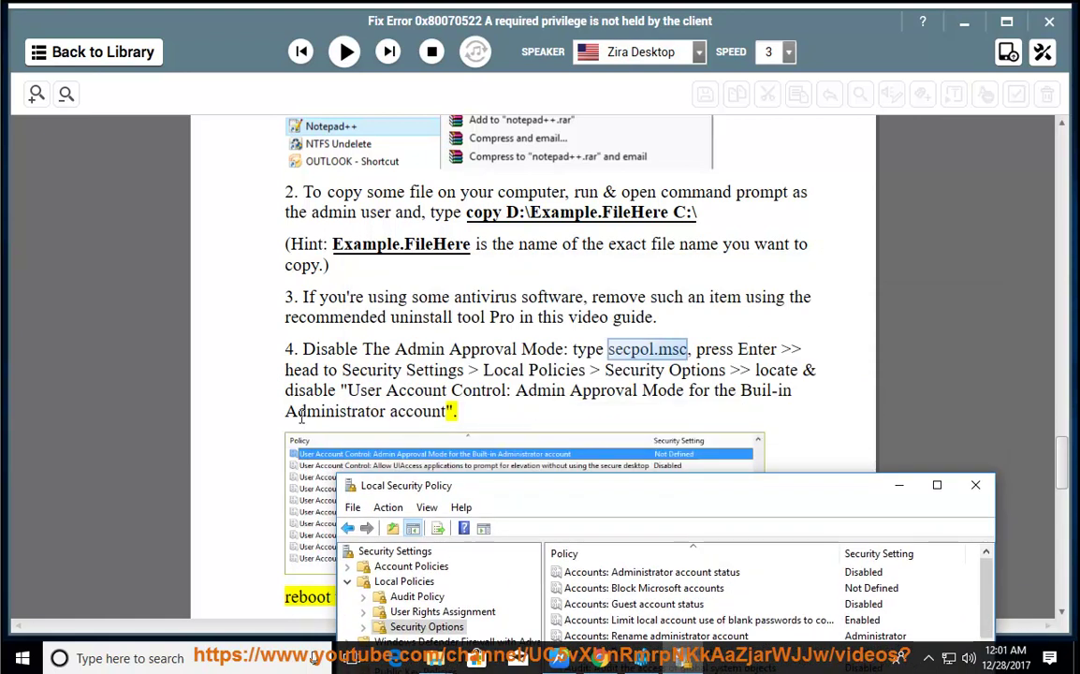
left_click_drag(650, 490, 678, 142)
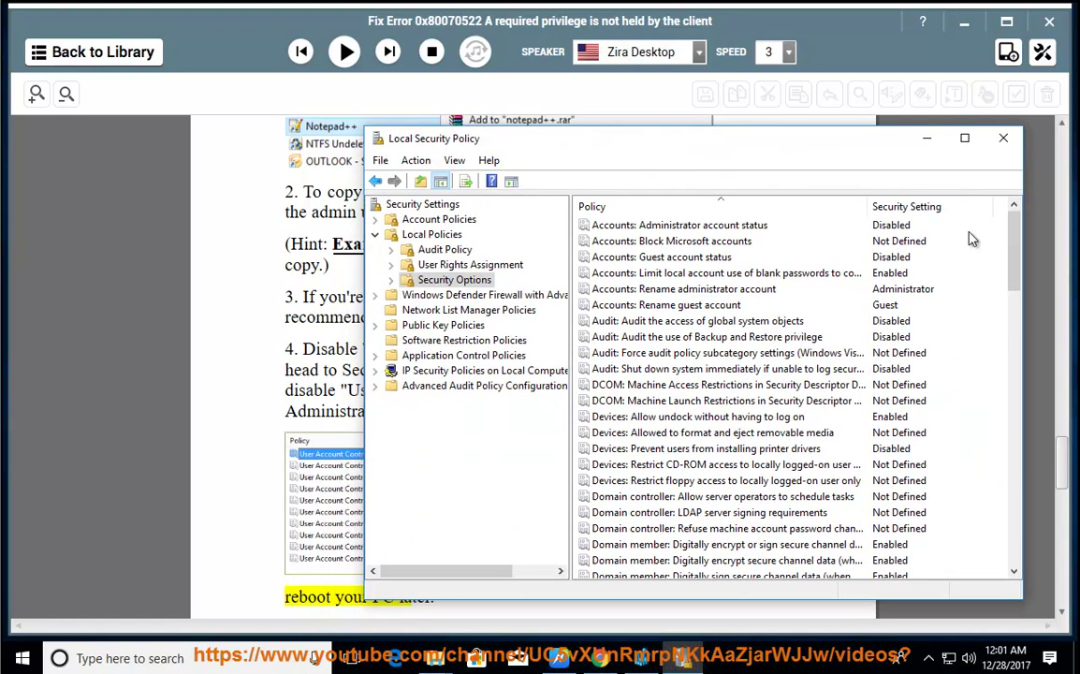
Step: Open the properties of the built-in Administrator account's Admin Approval Mode policy, and highlight the word "disable" in item 4 of the document
left_click_drag(1015, 247, 1011, 521)
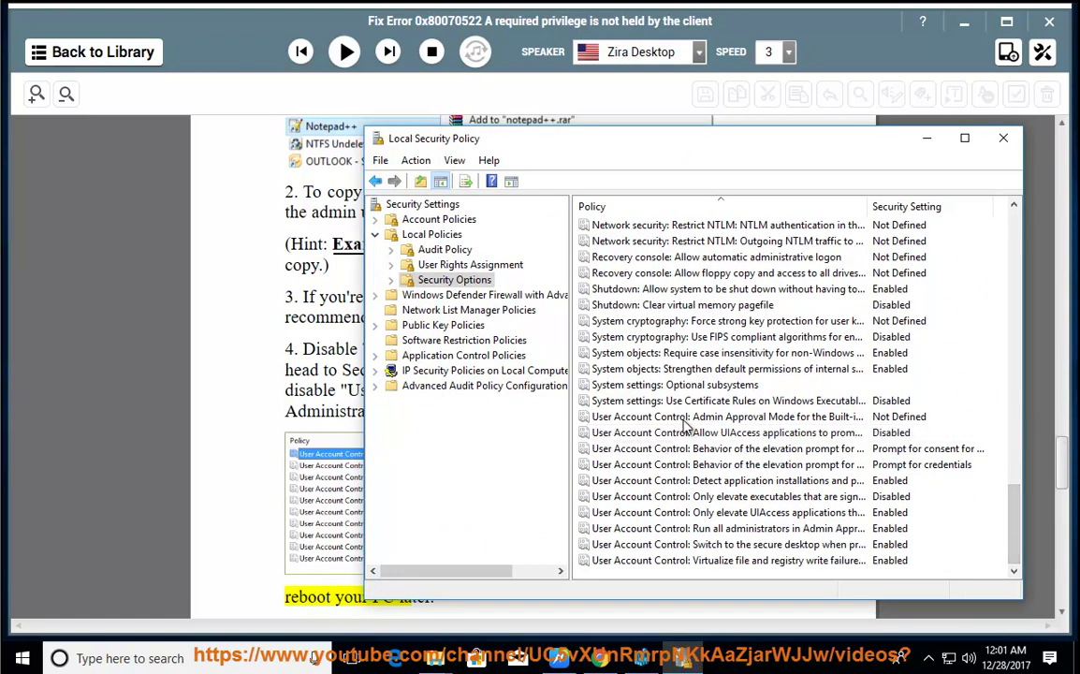
left_click(716, 417)
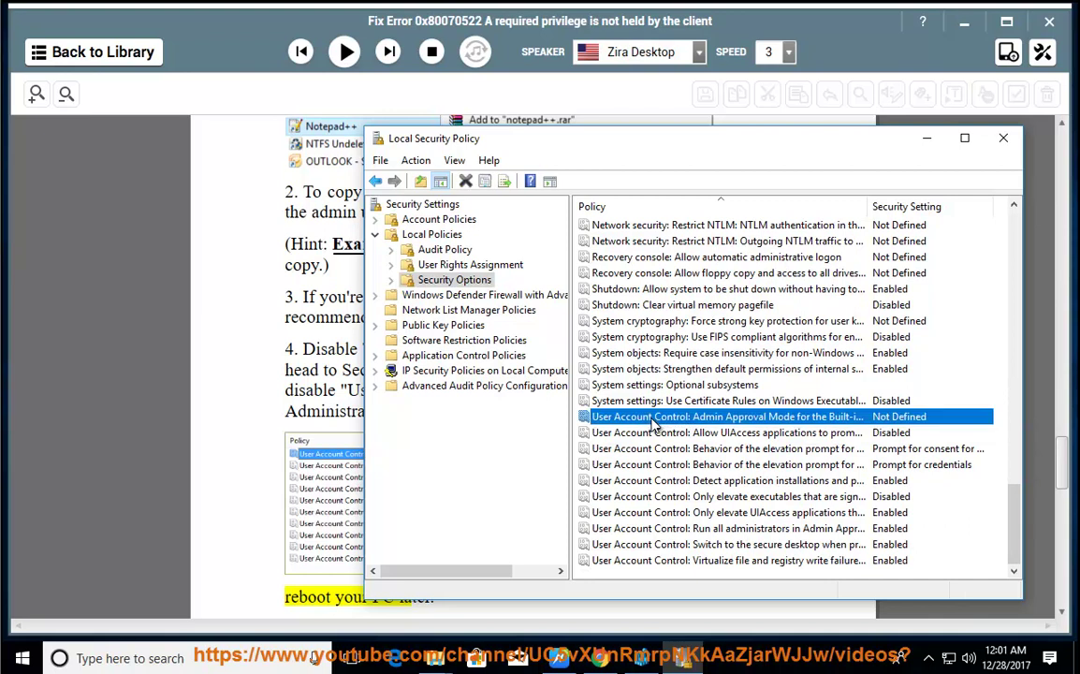
right_click(661, 421)
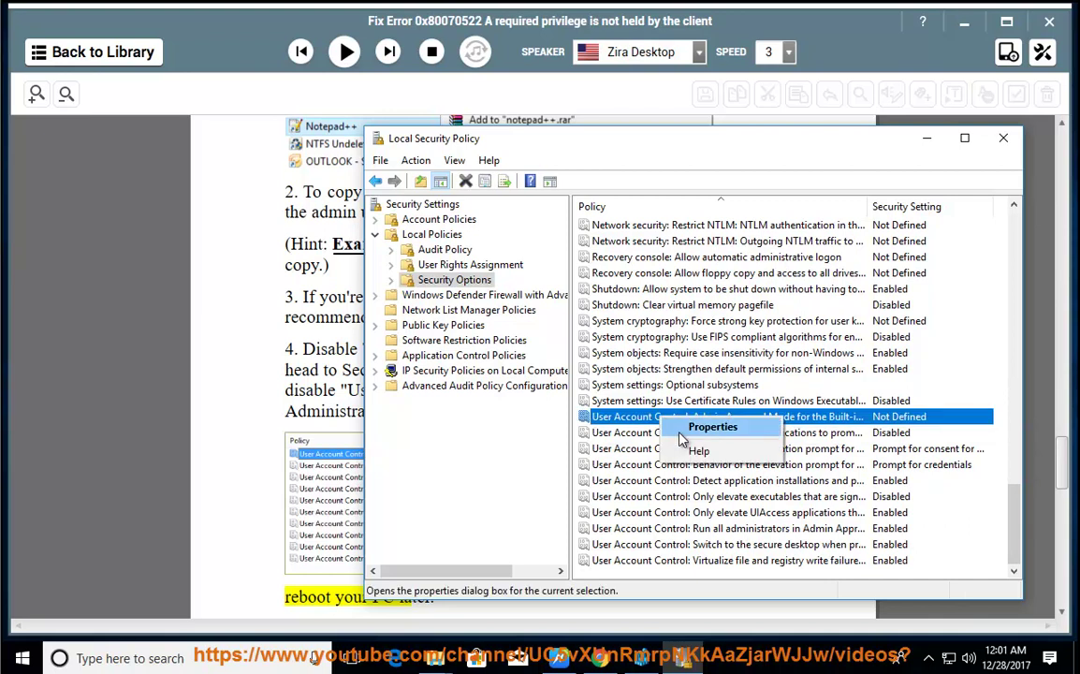
left_click(667, 430)
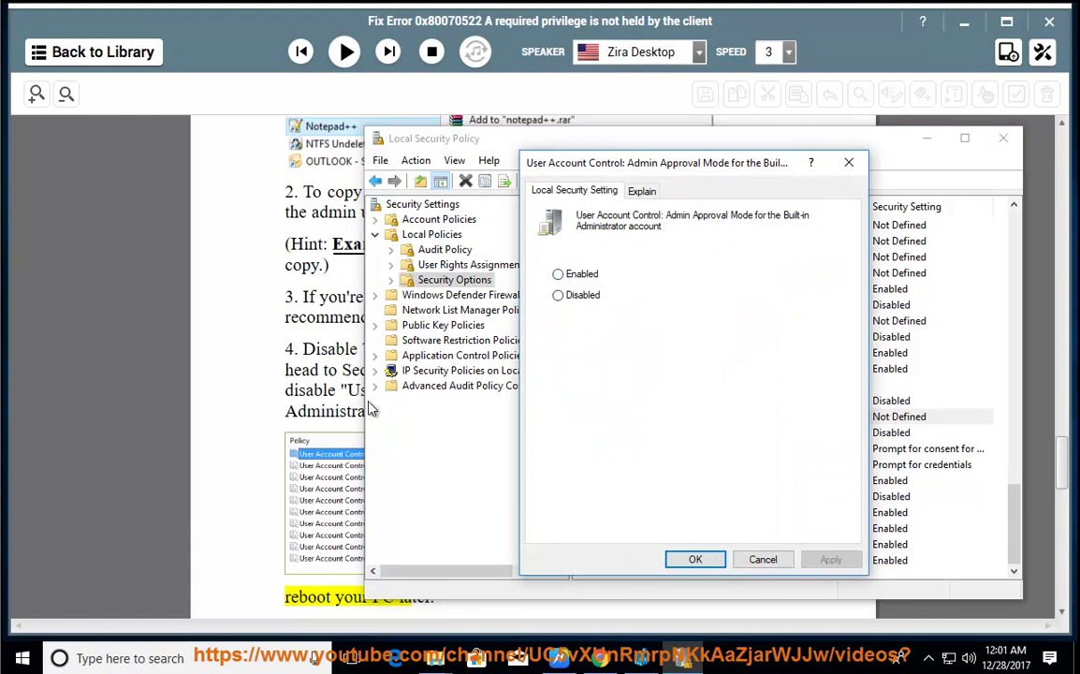
left_click(311, 357)
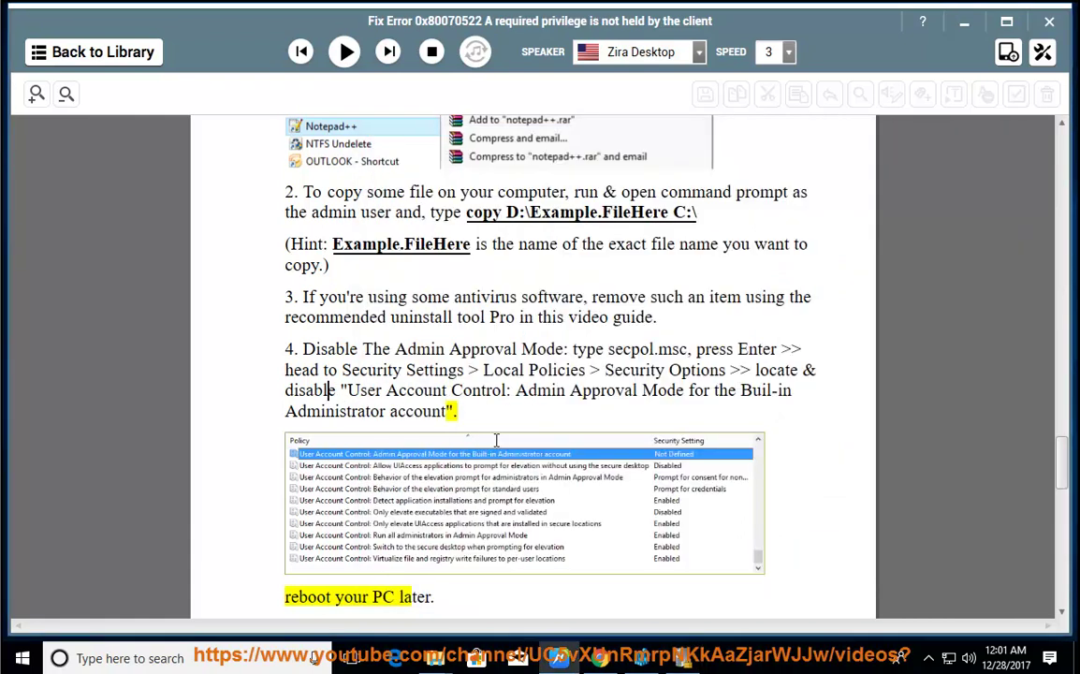
double_click(315, 392)
Step: Choose Disabled for the built-in Administrator's Admin Approval Mode policy, cancel the change, and minimize Local Security Policy
left_click(687, 658)
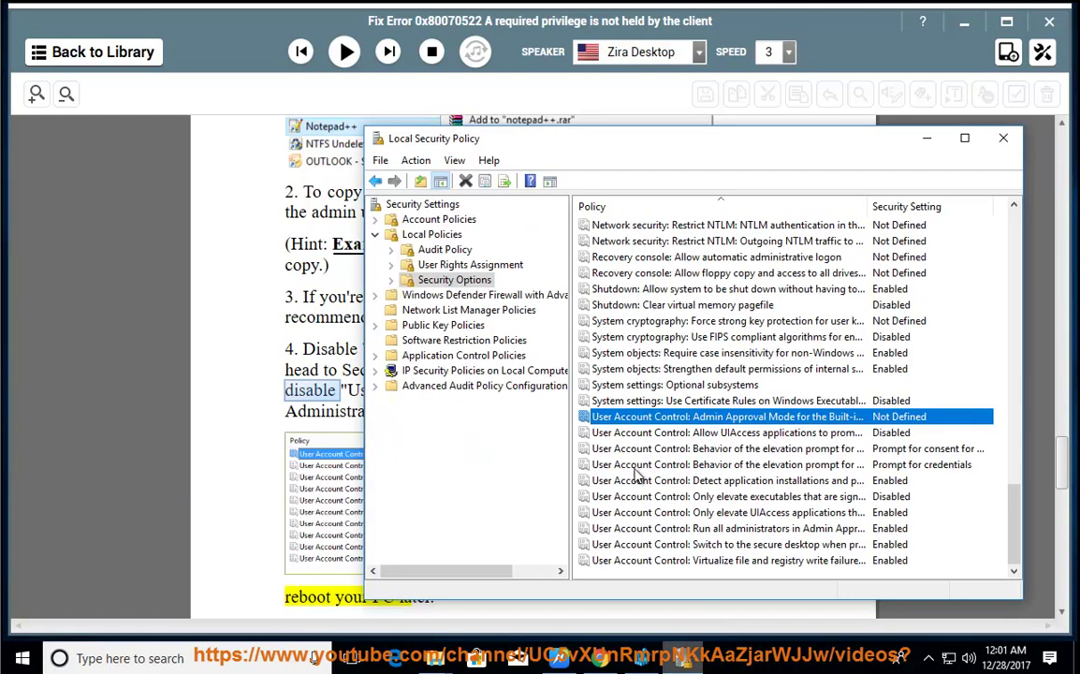
right_click(669, 418)
left_click(691, 432)
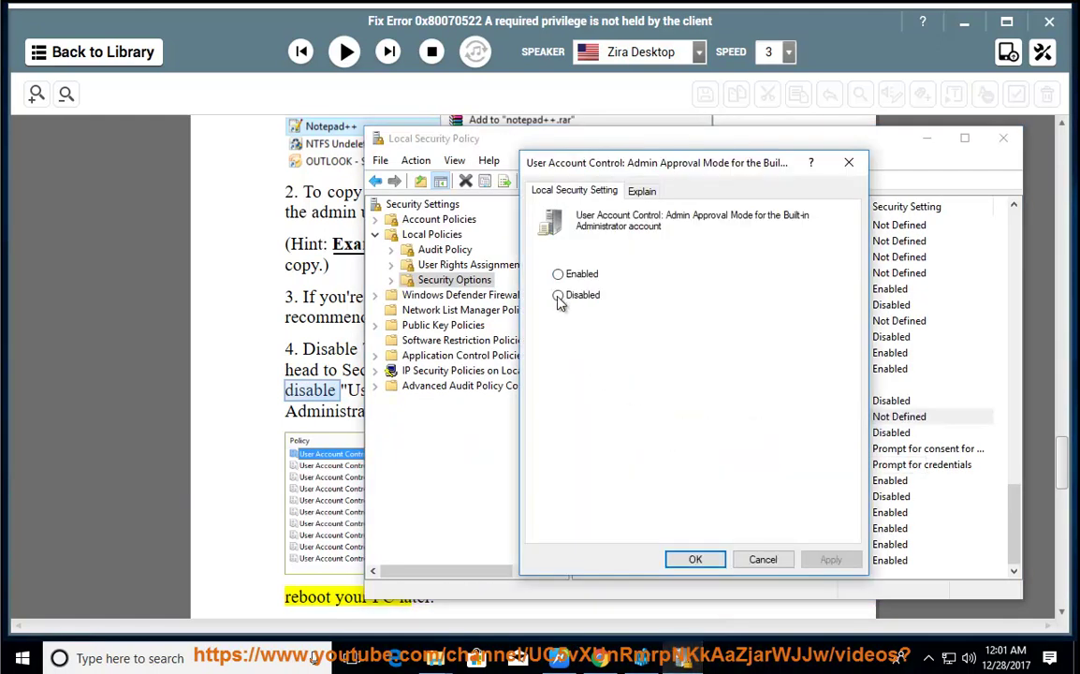
left_click(557, 298)
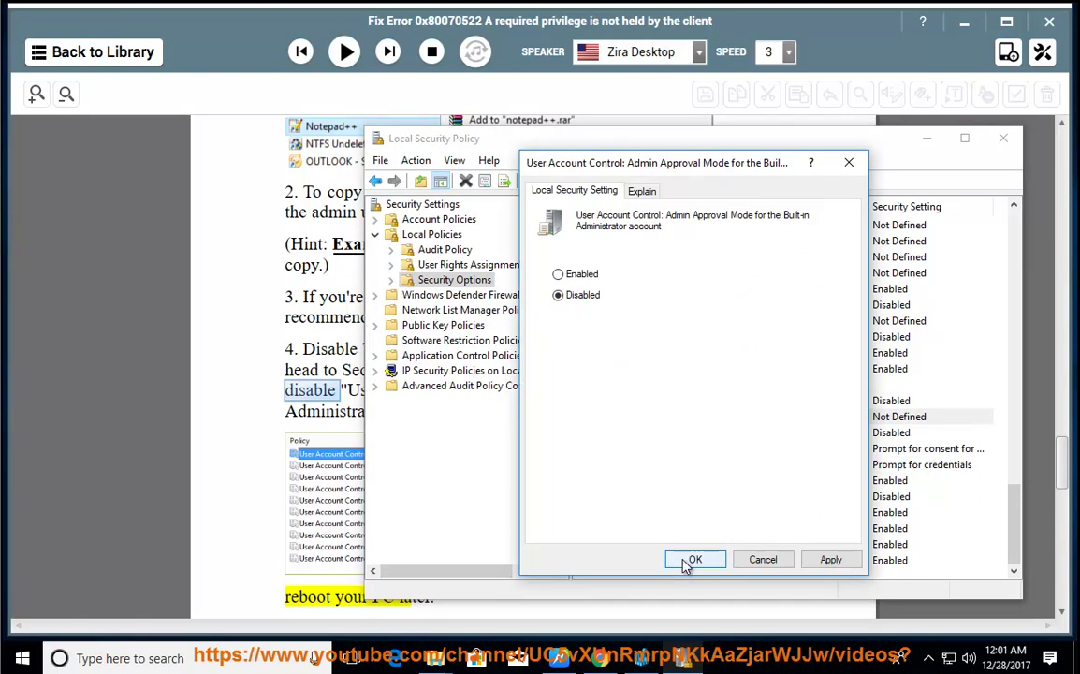
left_click(763, 560)
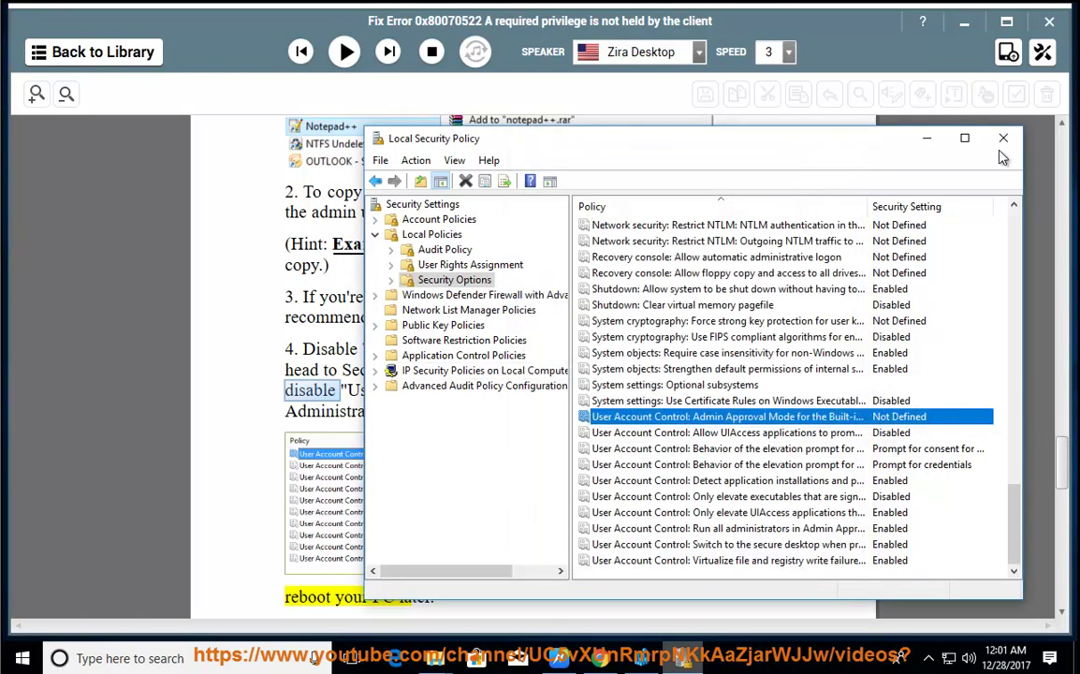
left_click(927, 138)
Step: Resume reading the document aloud and pause it after item 5, Take ownership of the Root Drive
scroll(610, 378, "down", 1)
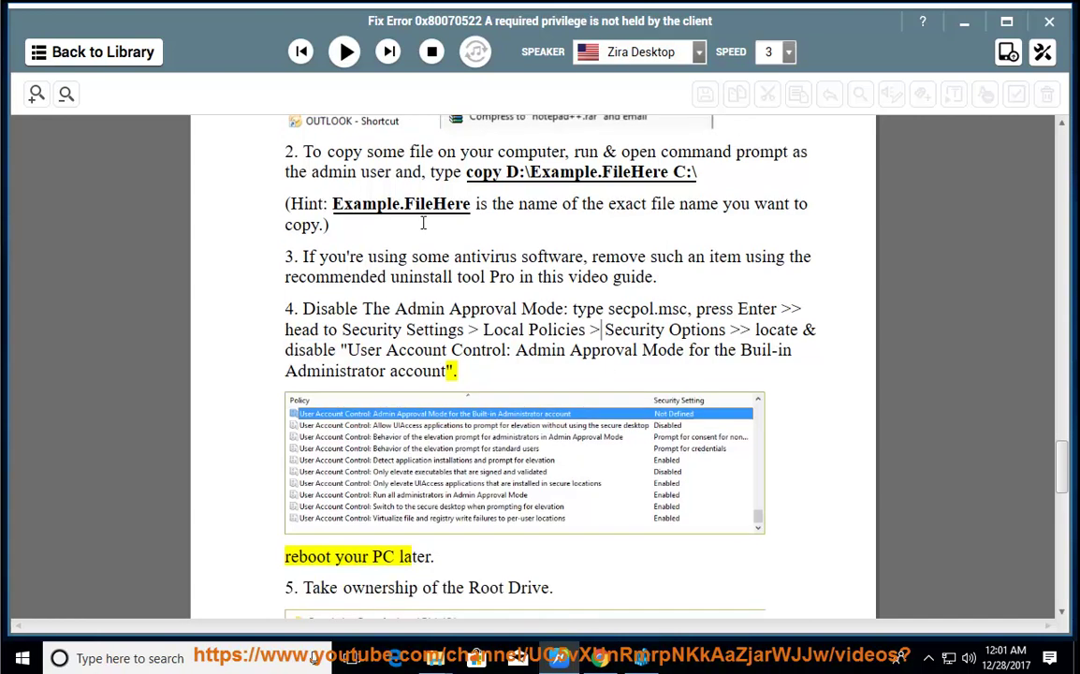
left_click(345, 52)
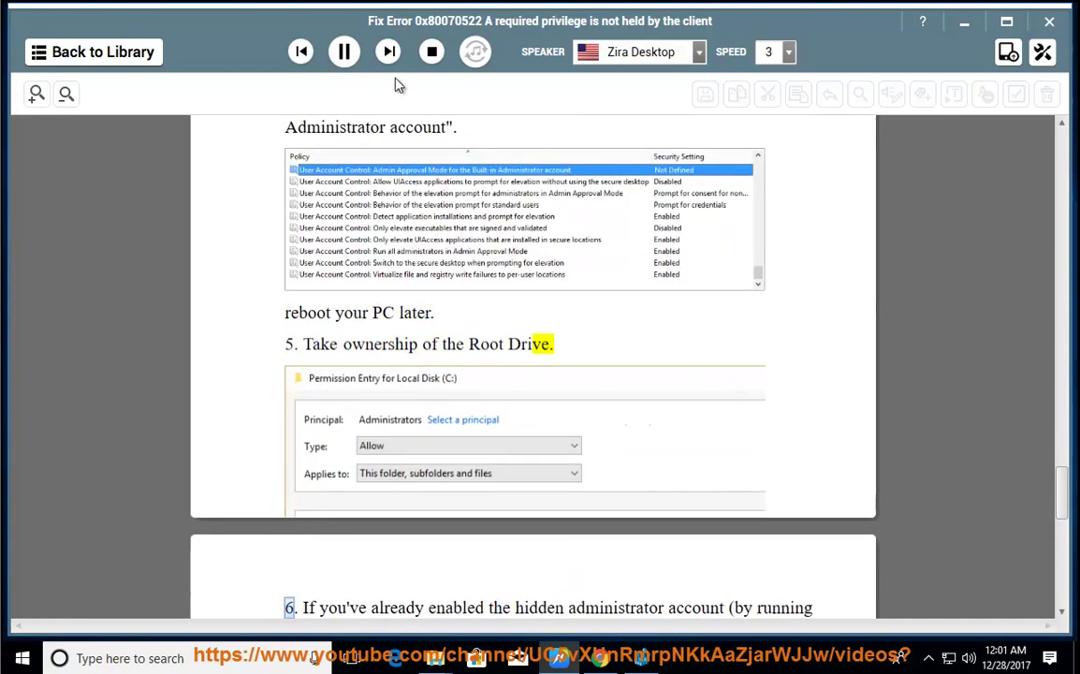
key("space")
left_click(562, 345)
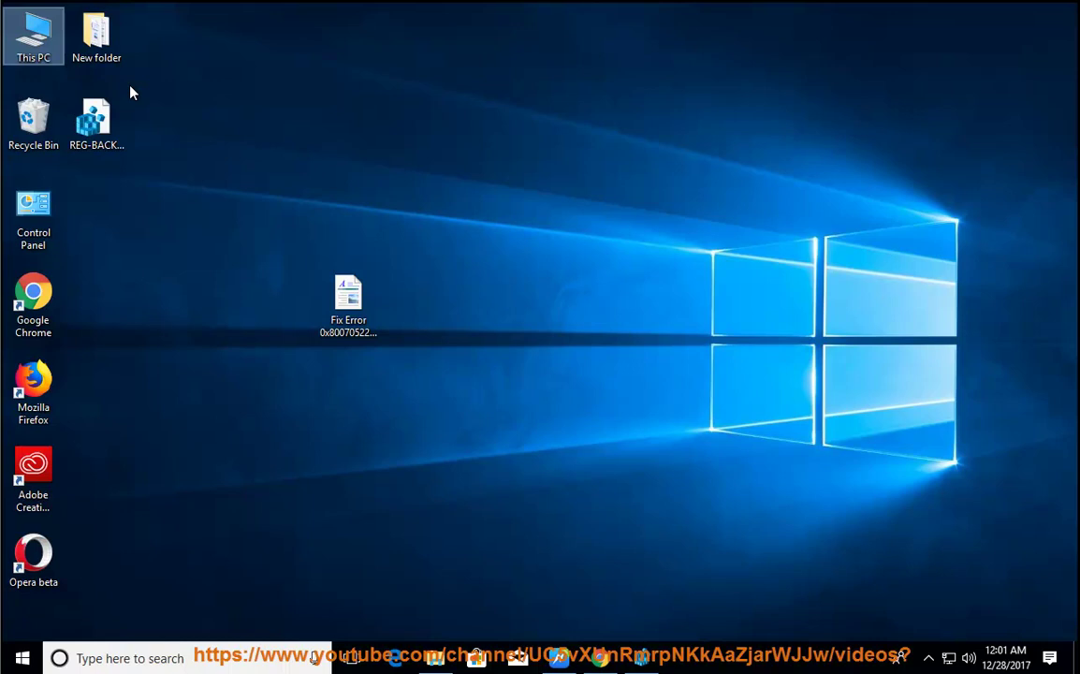
Step: Open the advanced security settings for Local Disk (C:) from This PC
double_click(32, 33)
right_click(571, 468)
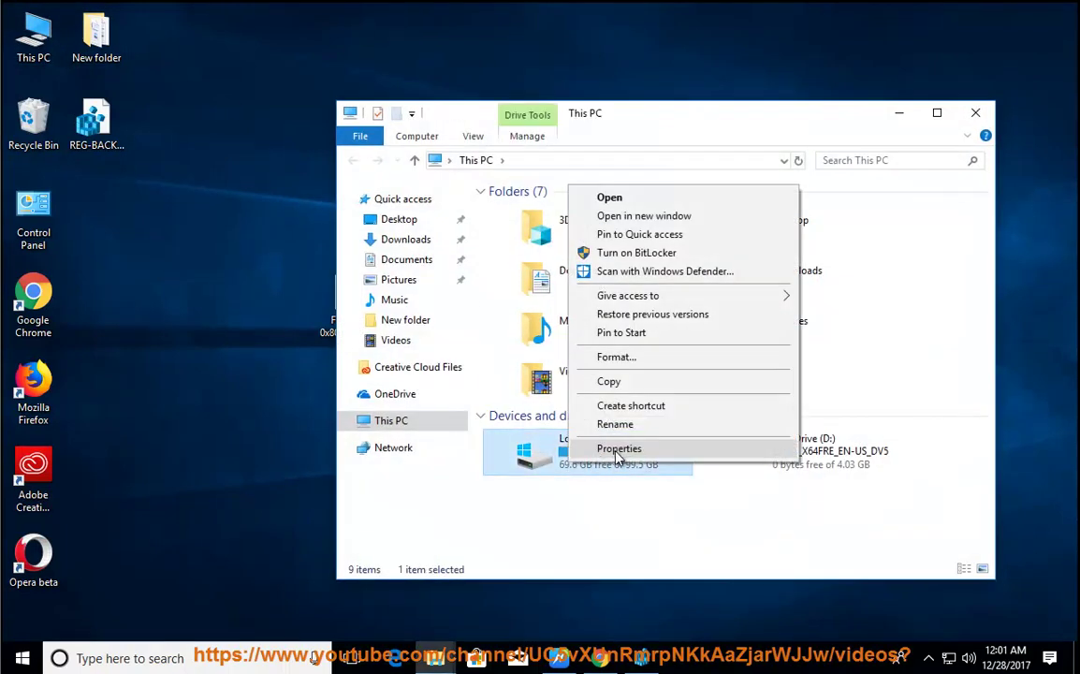
left_click(608, 453)
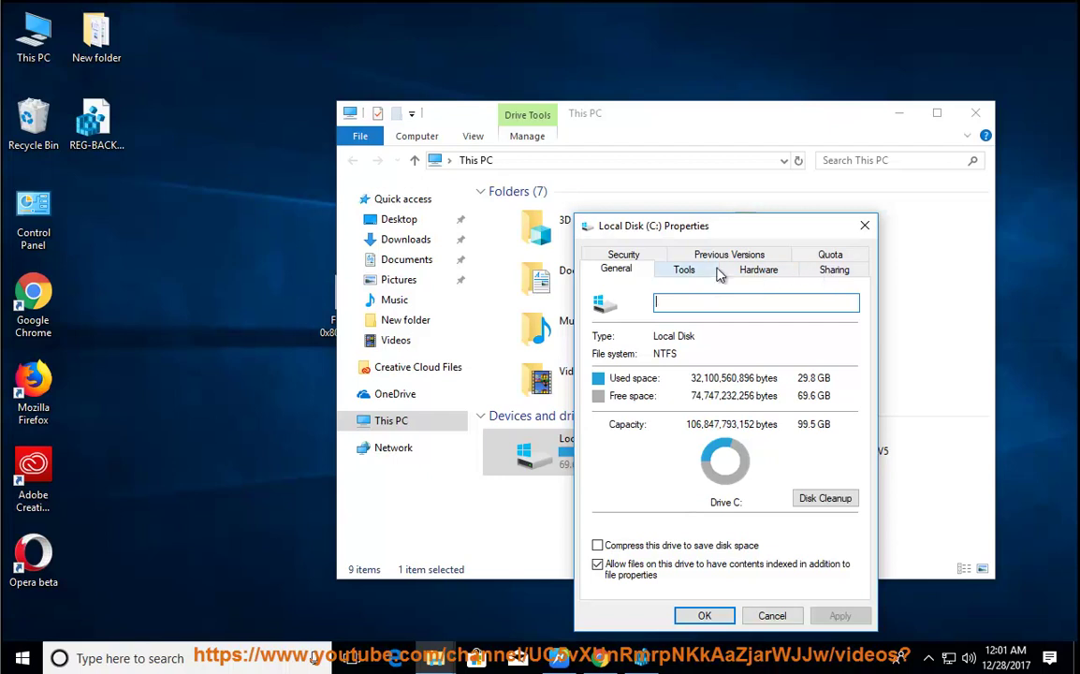
left_click(624, 255)
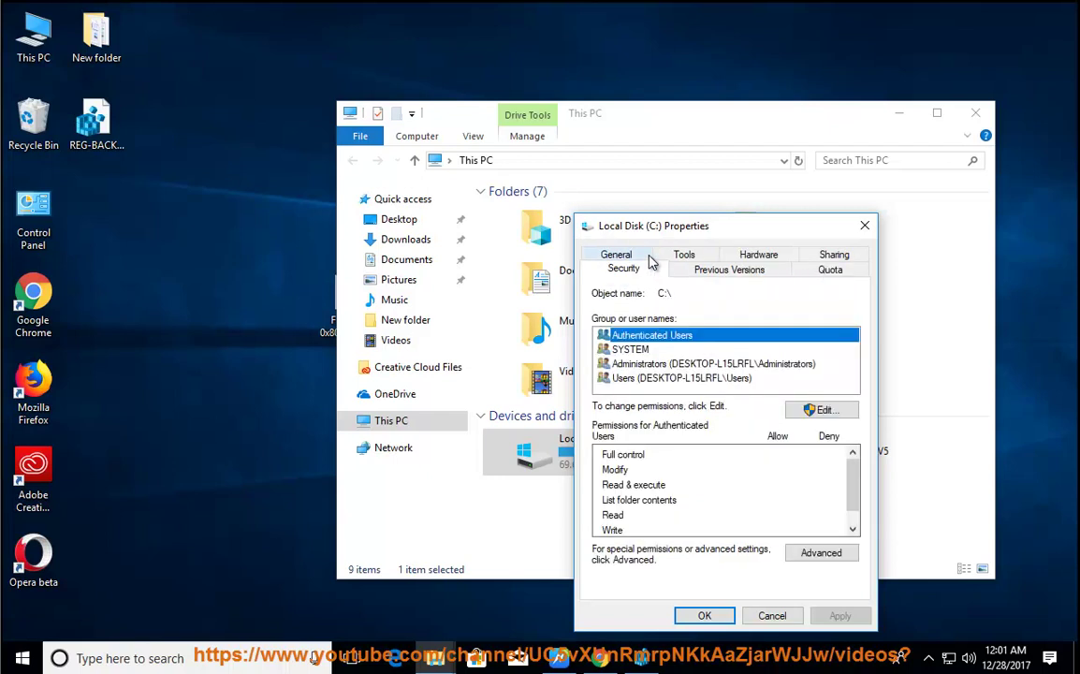
left_click(821, 553)
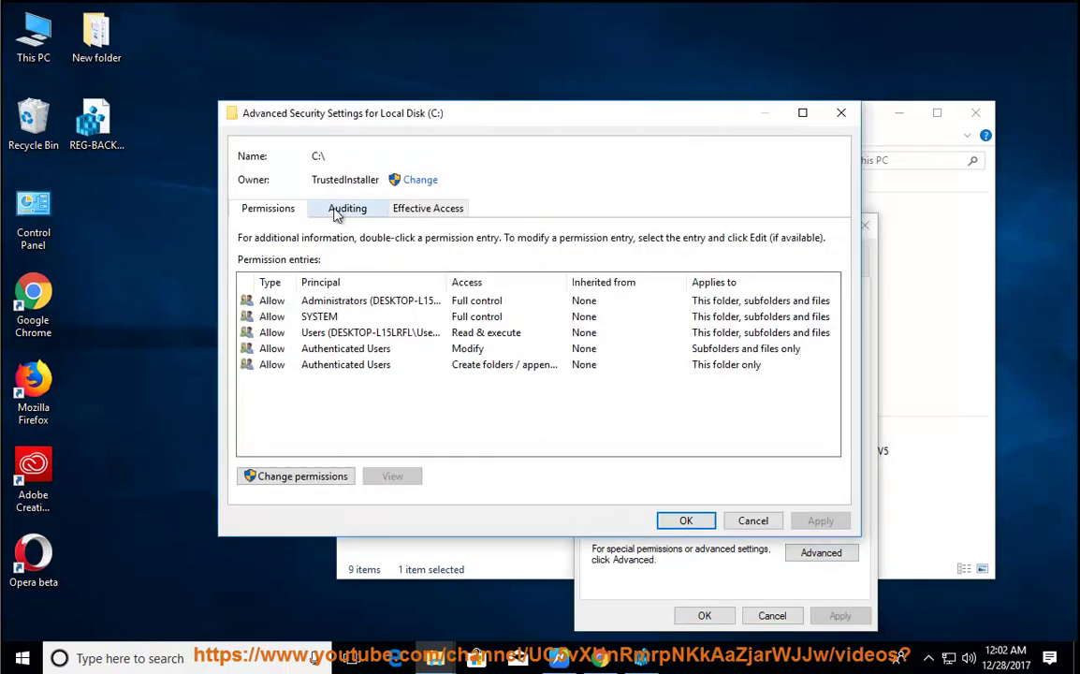
Step: Select the Users permission entry for drive C: and unlock the permission entries for changes
left_click(277, 301)
left_click(459, 337)
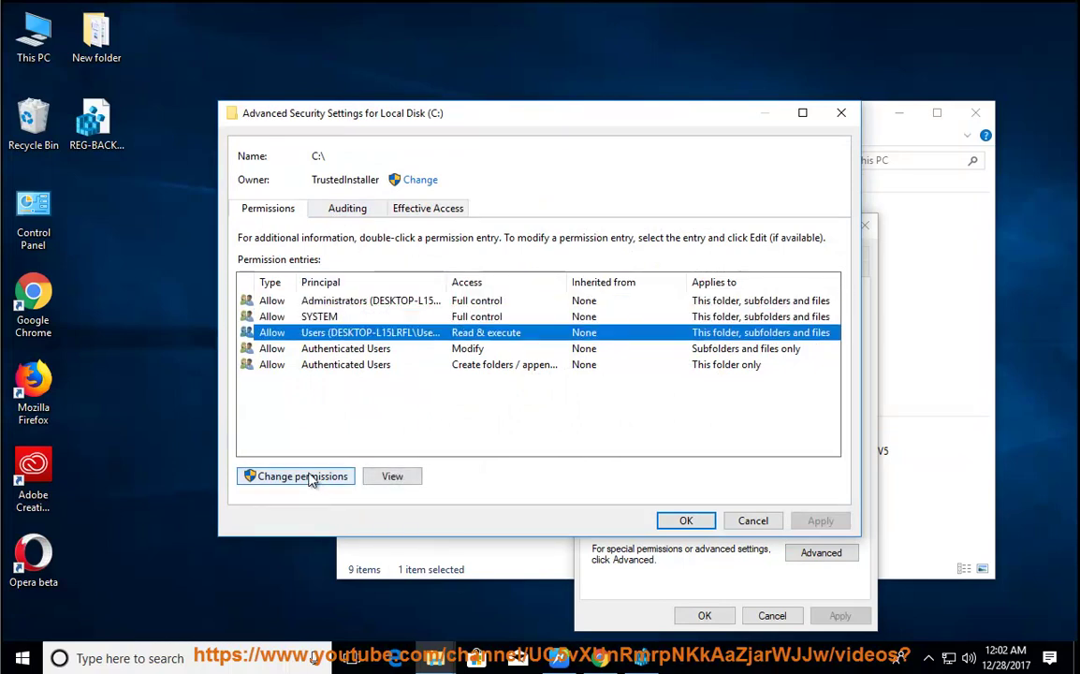
left_click(333, 348)
left_click(309, 332)
left_click(311, 475)
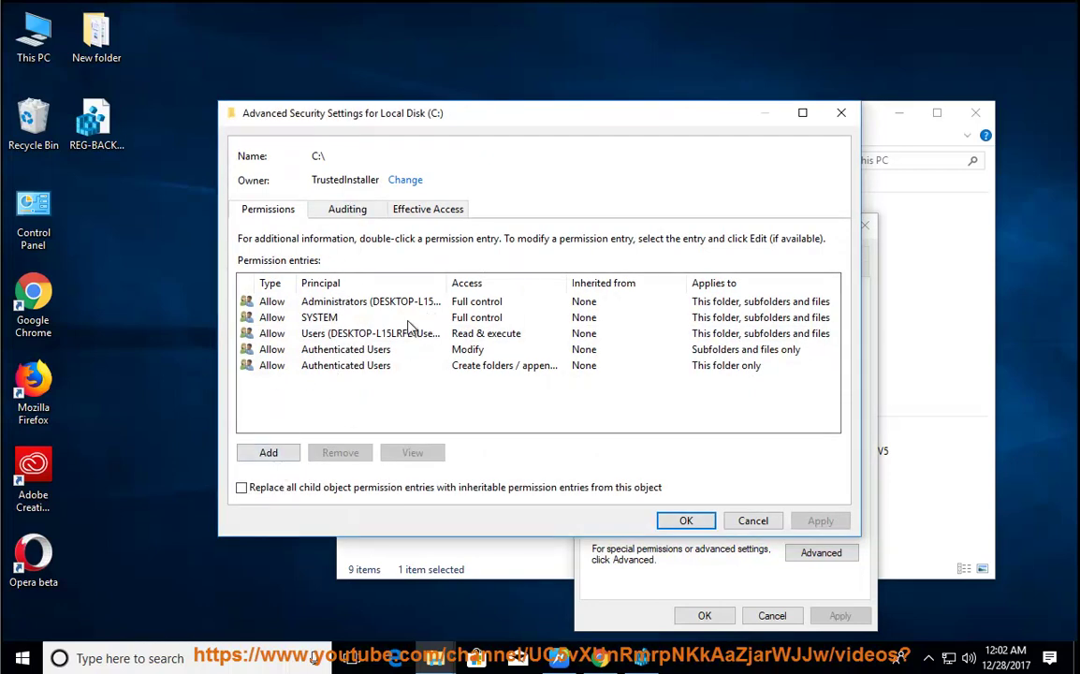
Step: Tick Full control in the Users permission entry for drive C: and cancel the edit
left_click(292, 333)
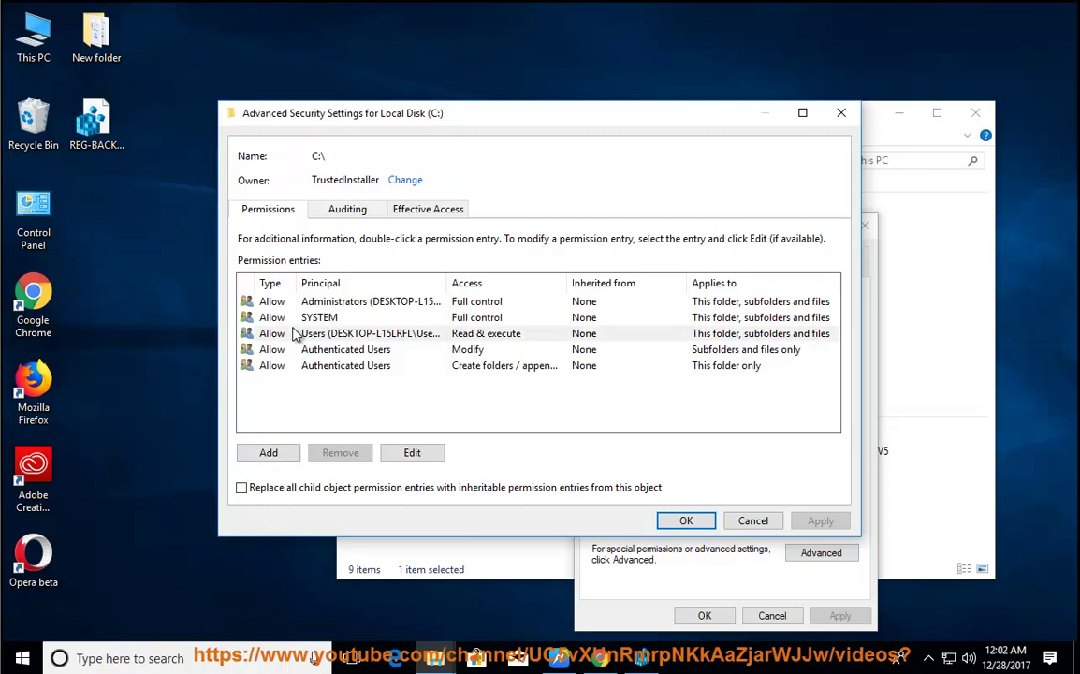
left_click(412, 452)
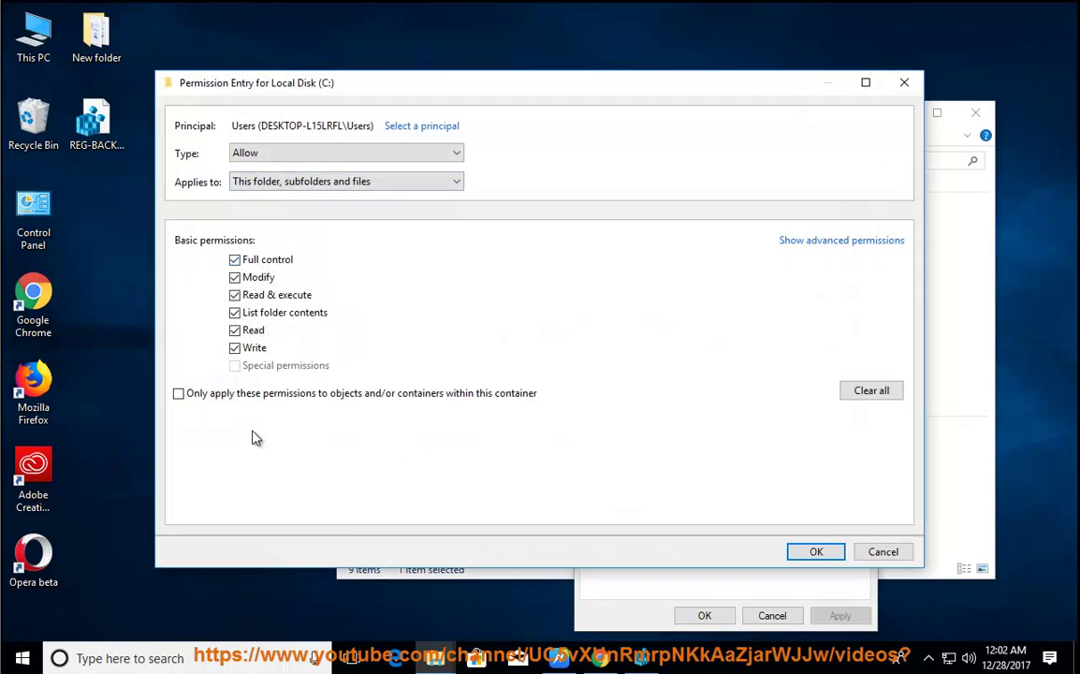
left_click(883, 553)
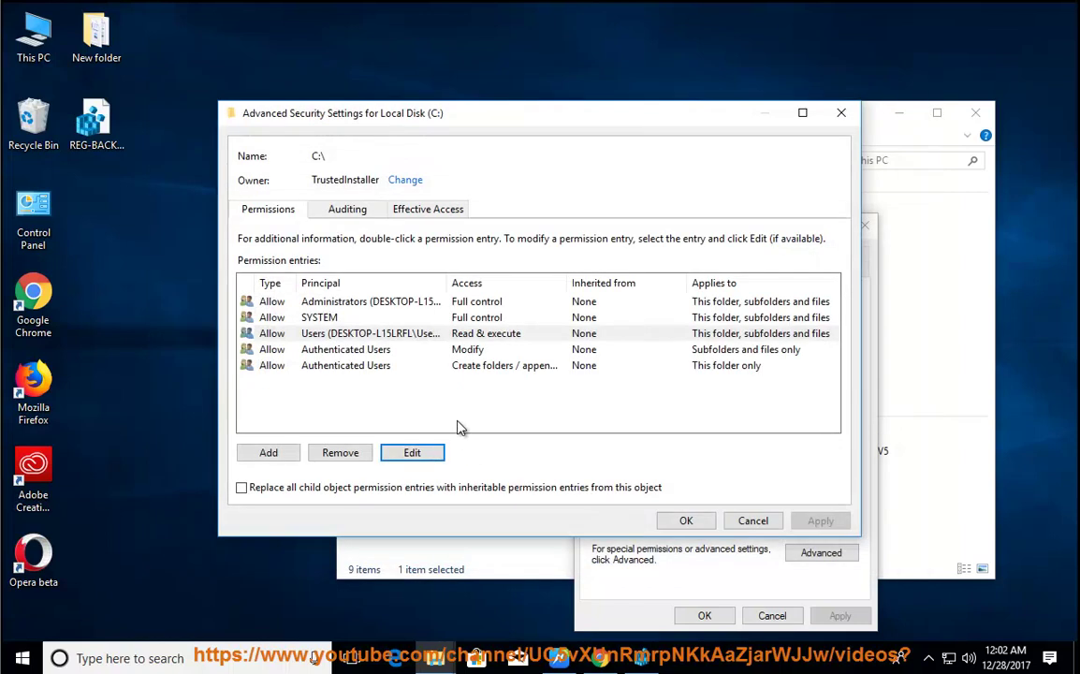
Step: Tick Full control in the Authenticated Users permission entry for subfolders and files on drive C:, and cancel the edit
left_click(337, 350)
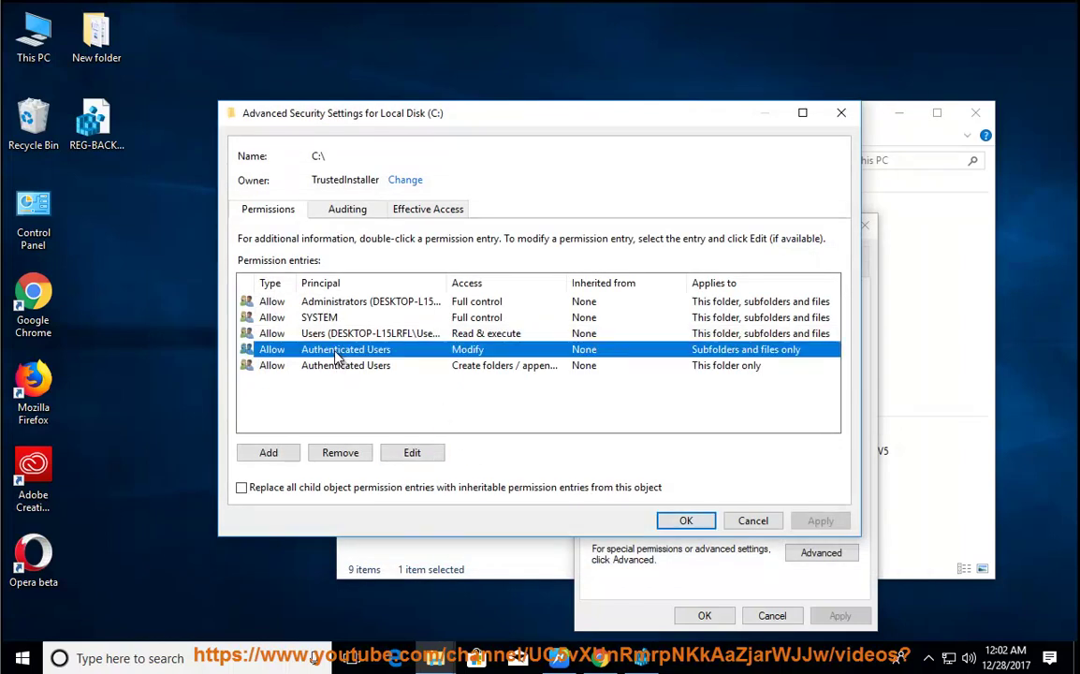
left_click(411, 454)
left_click(271, 261)
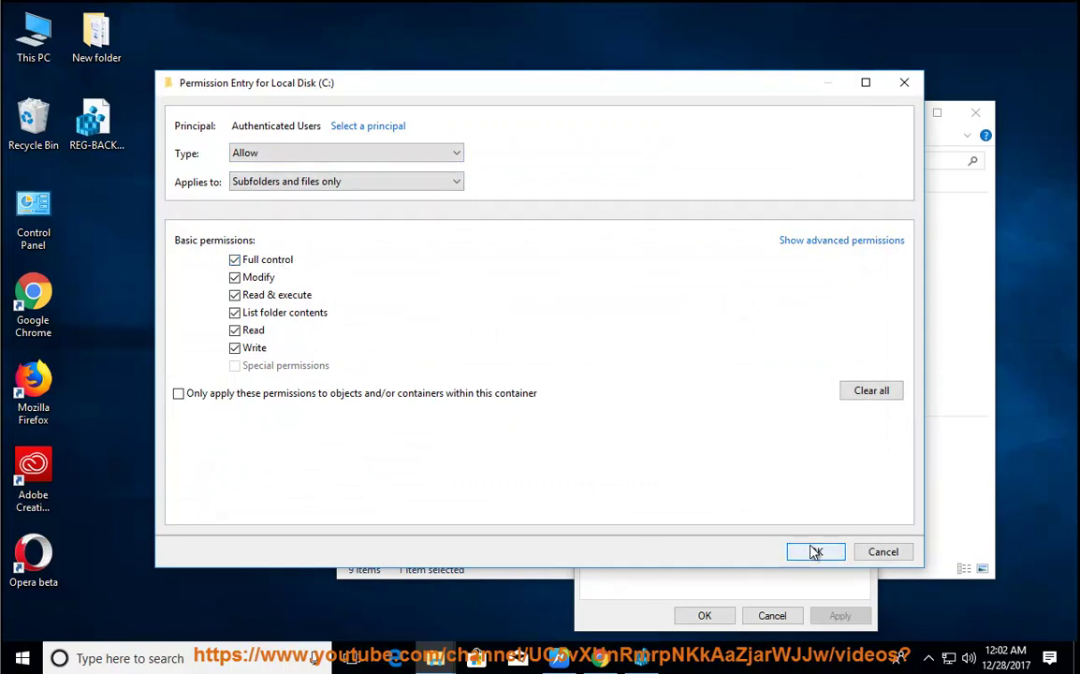
left_click(861, 553)
Step: Cancel the advanced security settings for drive C: and close its properties and the This PC window
left_click(755, 520)
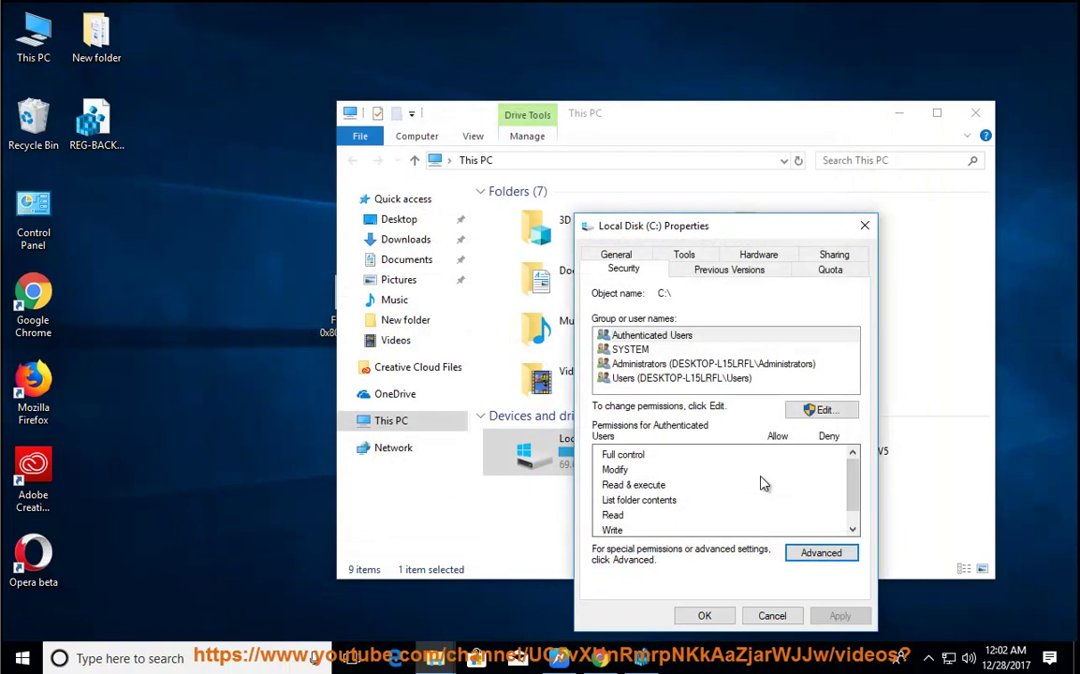
left_click(865, 226)
left_click(975, 113)
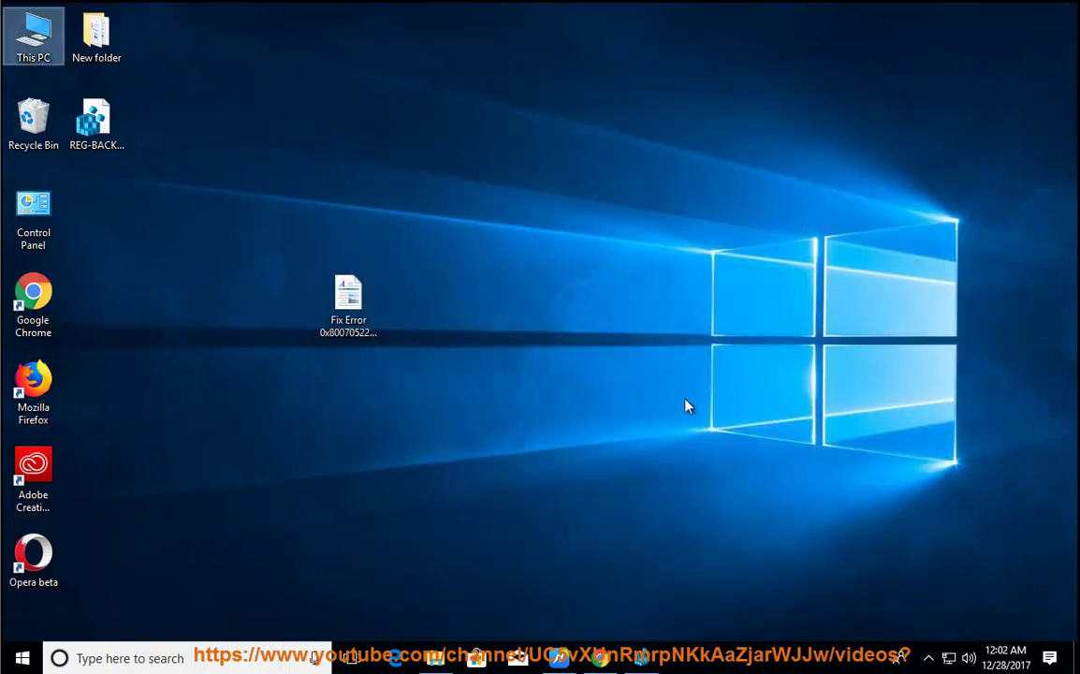
Step: Switch back to the fix document, read item 6 onward aloud, and select the command Net user administrator /active:yes
key("alt+Tab")
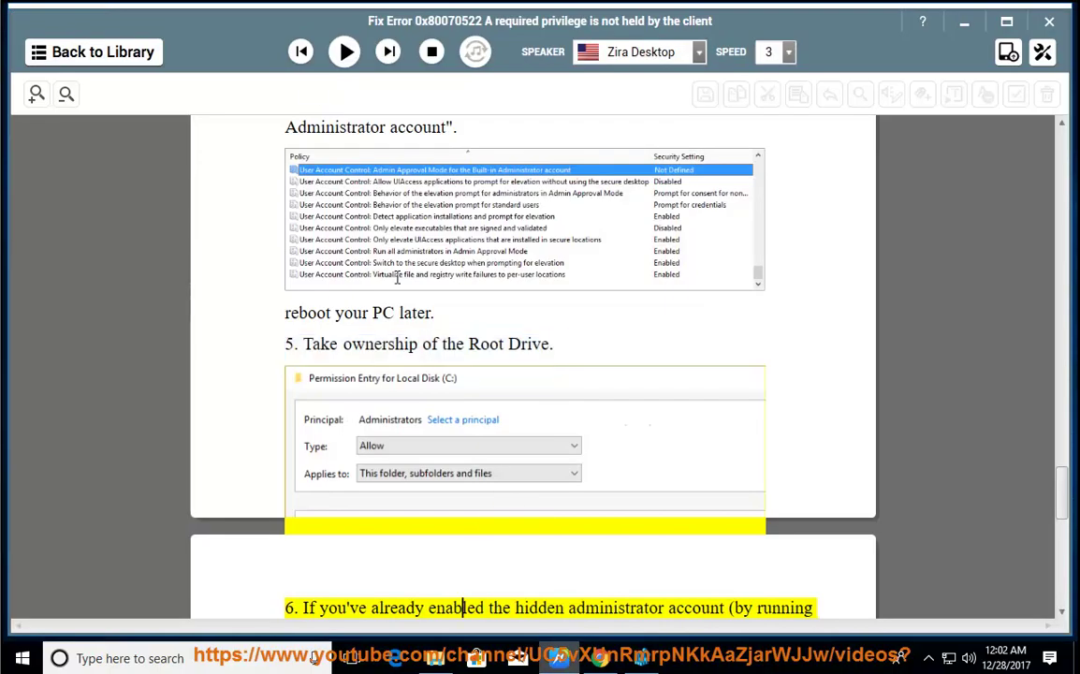
left_click(339, 47)
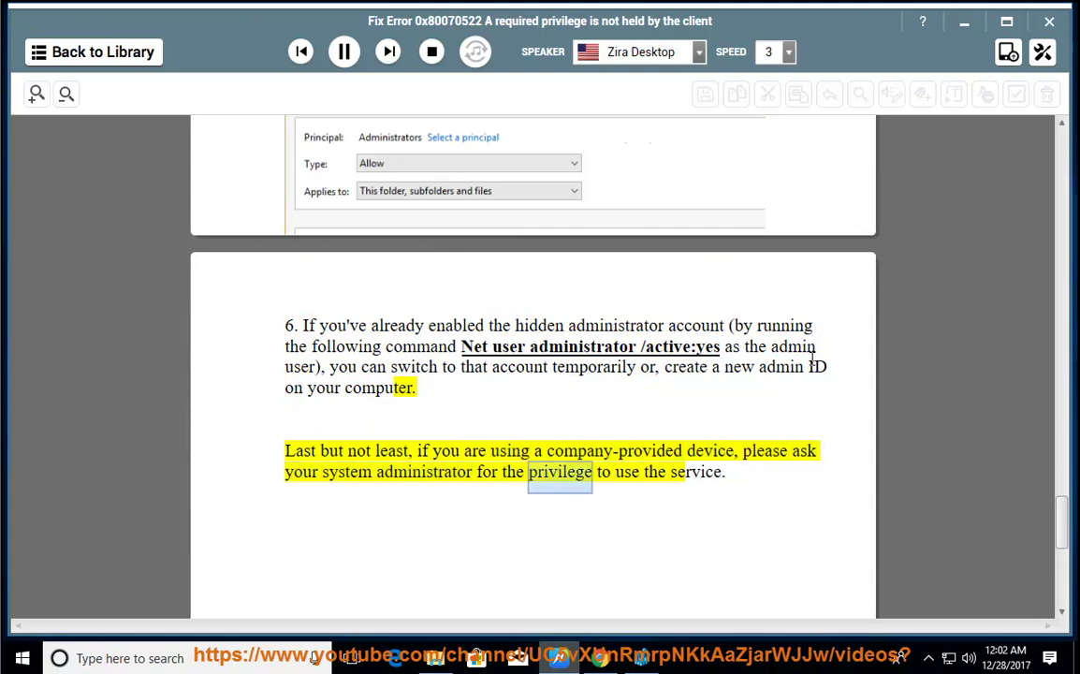
left_click_drag(722, 349, 460, 348)
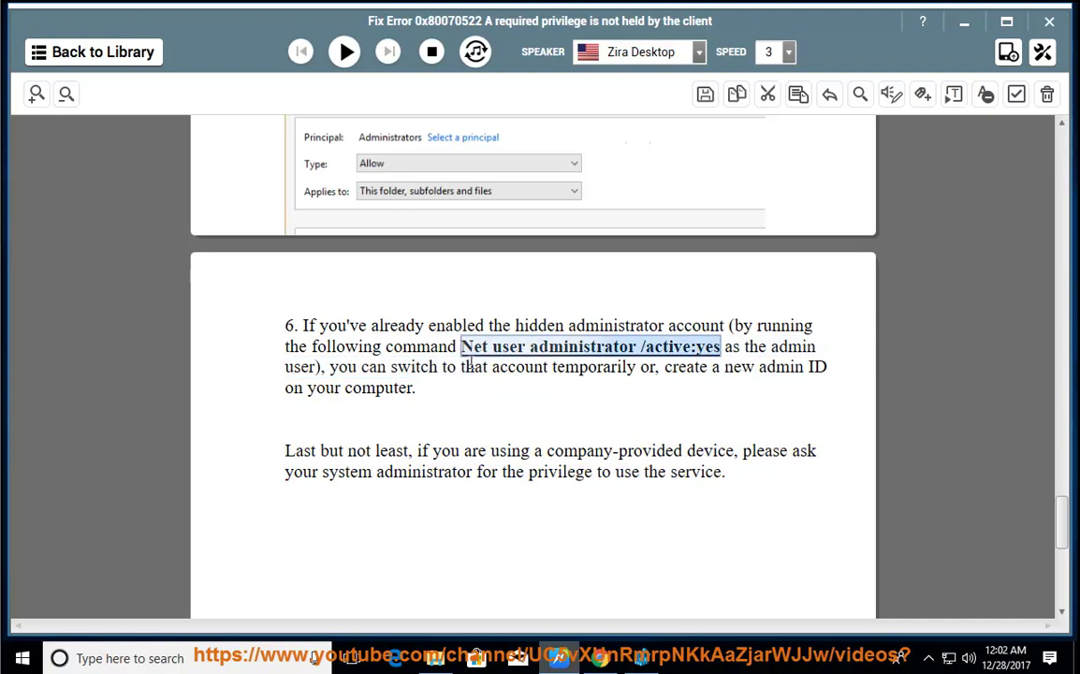
Step: Open Command Prompt as administrator and place its window below the selected command in the document
left_click(120, 661)
type("CMD")
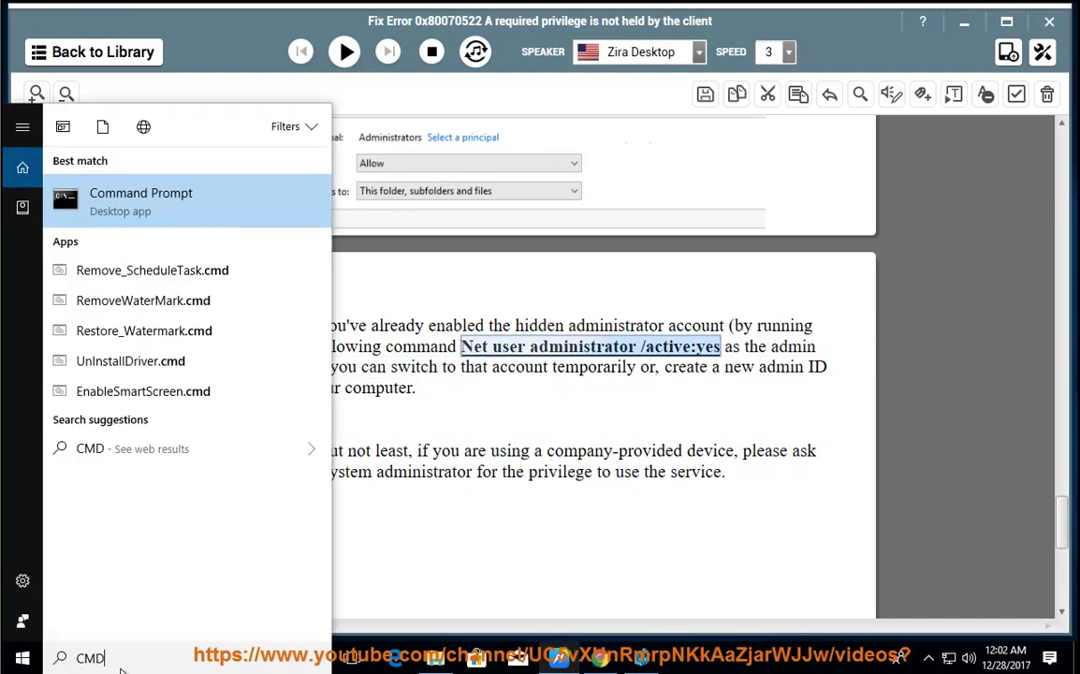
right_click(225, 222)
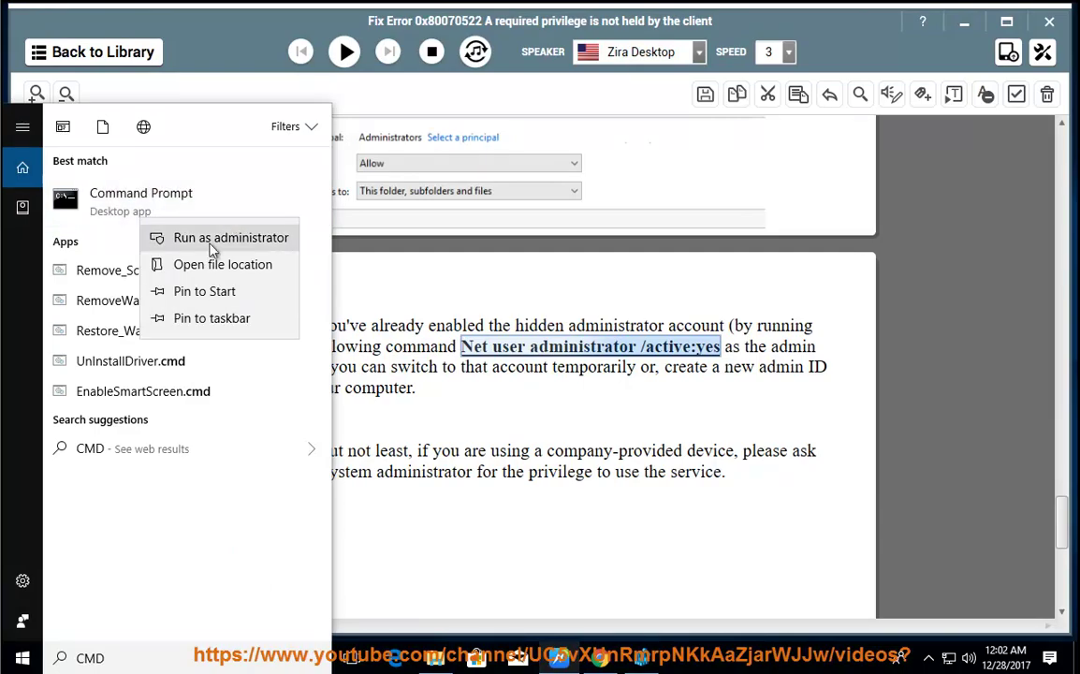
left_click(201, 236)
left_click(517, 427)
left_click_drag(632, 128, 731, 391)
Step: Write NET USER ADMINISTRATOR /ACTIVE:YES at the prompt with the note PRESS ENTER NOW..., and close Command Prompt without running it
type("NET USER ADMINISTR")
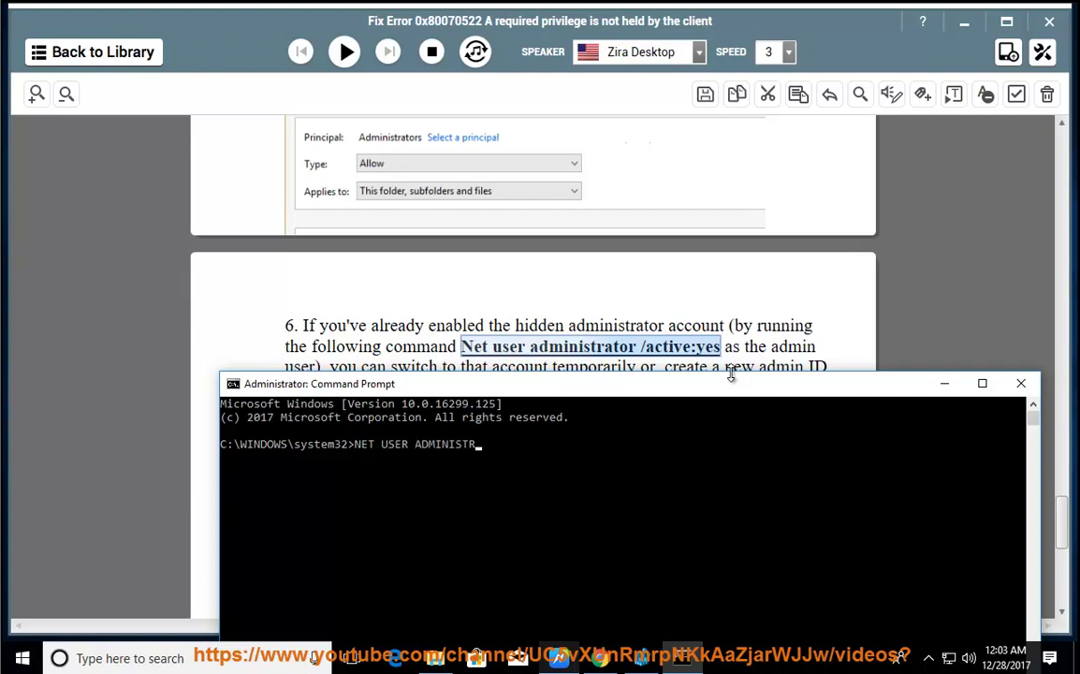
type("ATOR /ACTIVE:YES")
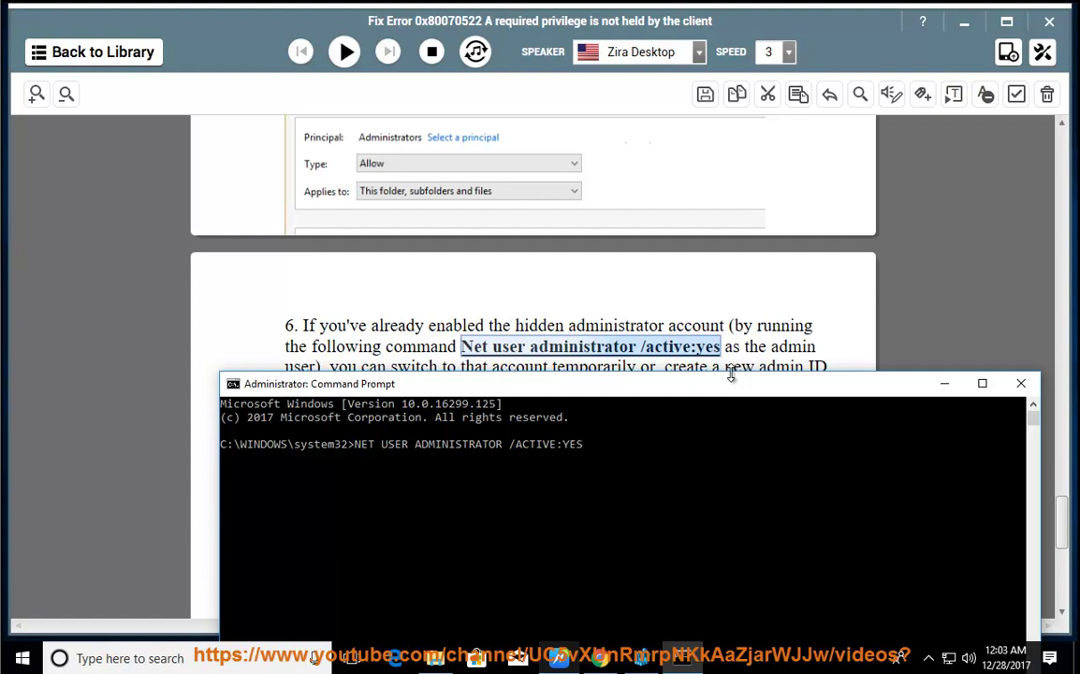
type(" PRESS ET")
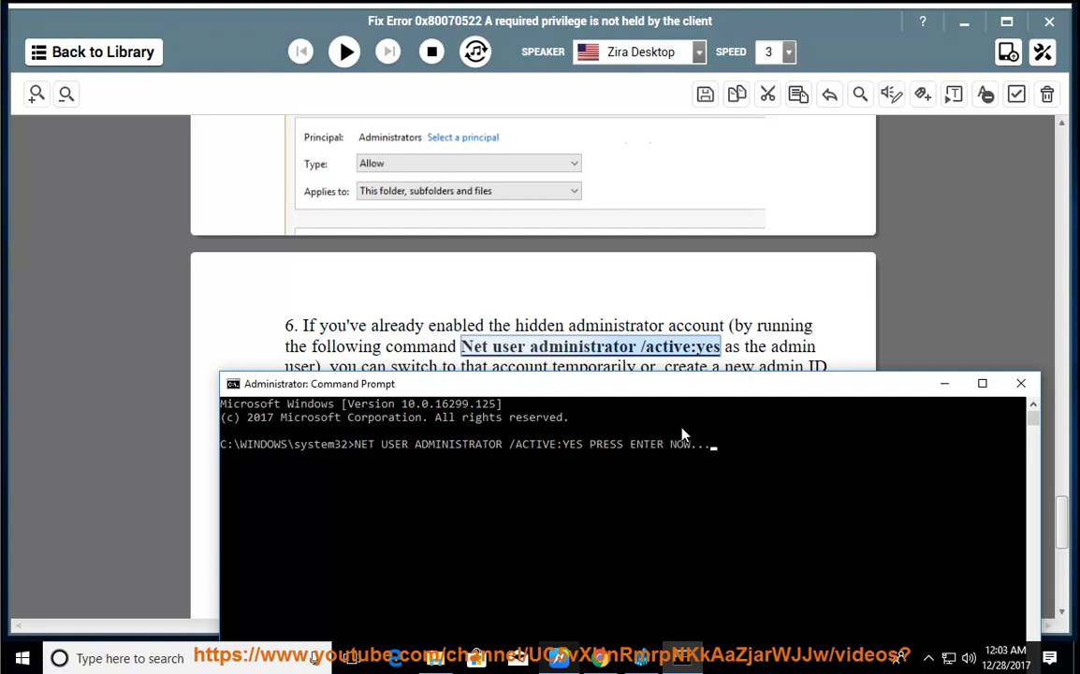
left_click(1021, 383)
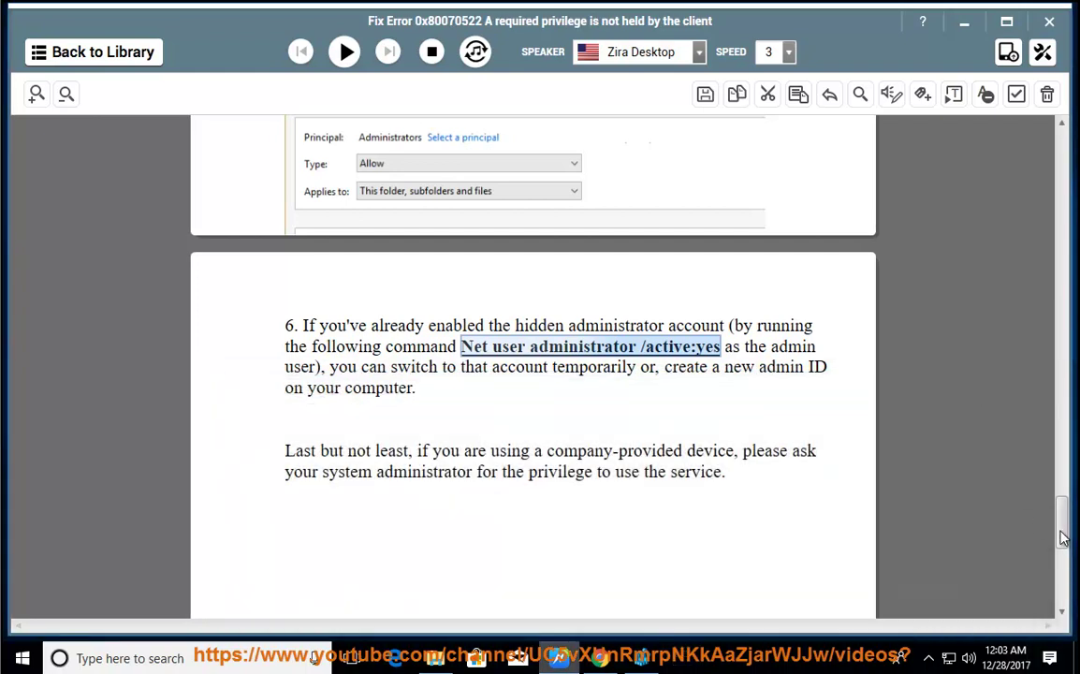